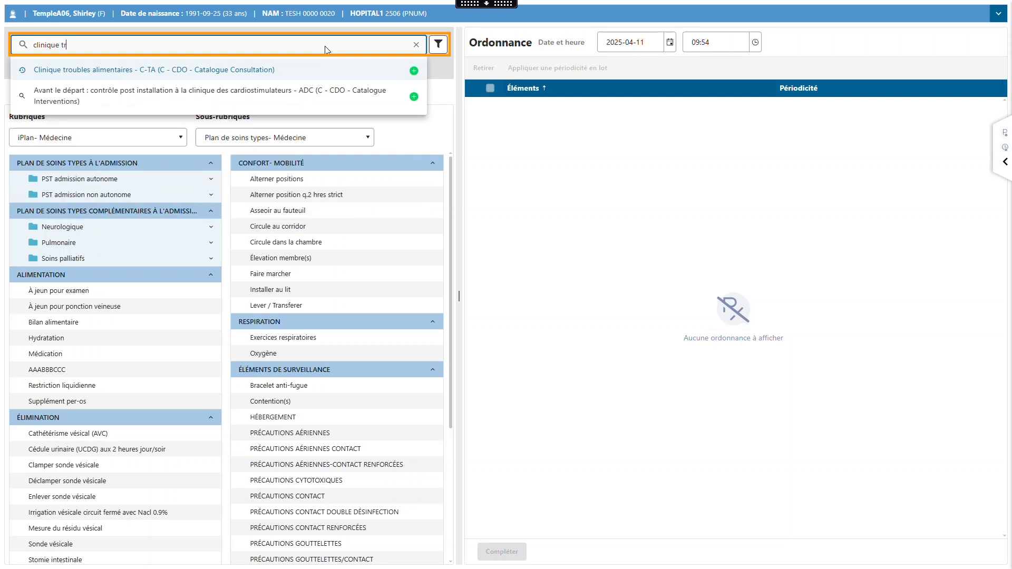
- Clear the old search, search the catalogue for "clinique tr" and add the consultation Clinique troubles alimentaires to the order
left_click(417, 45)
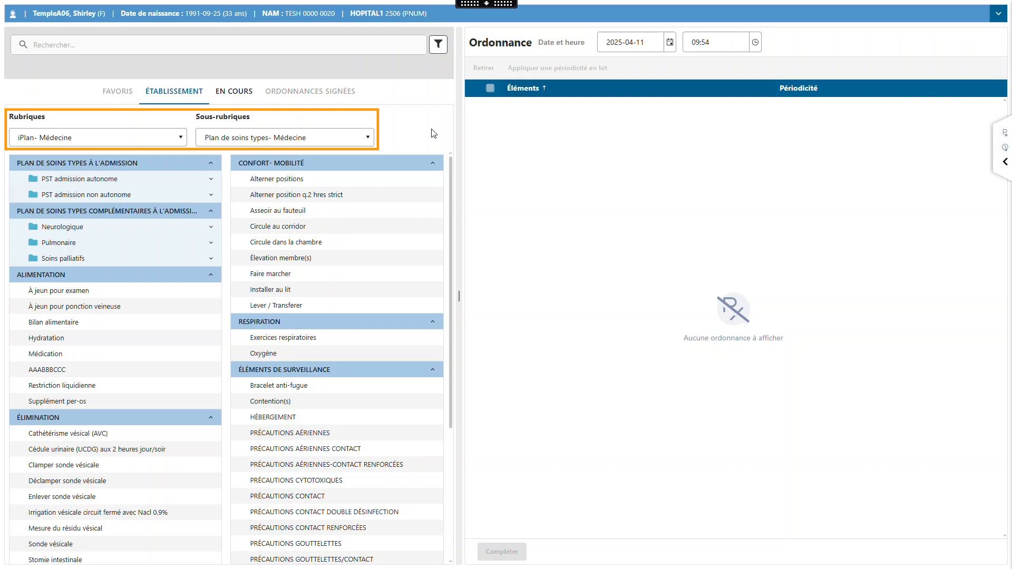
left_click(422, 44)
type("clin")
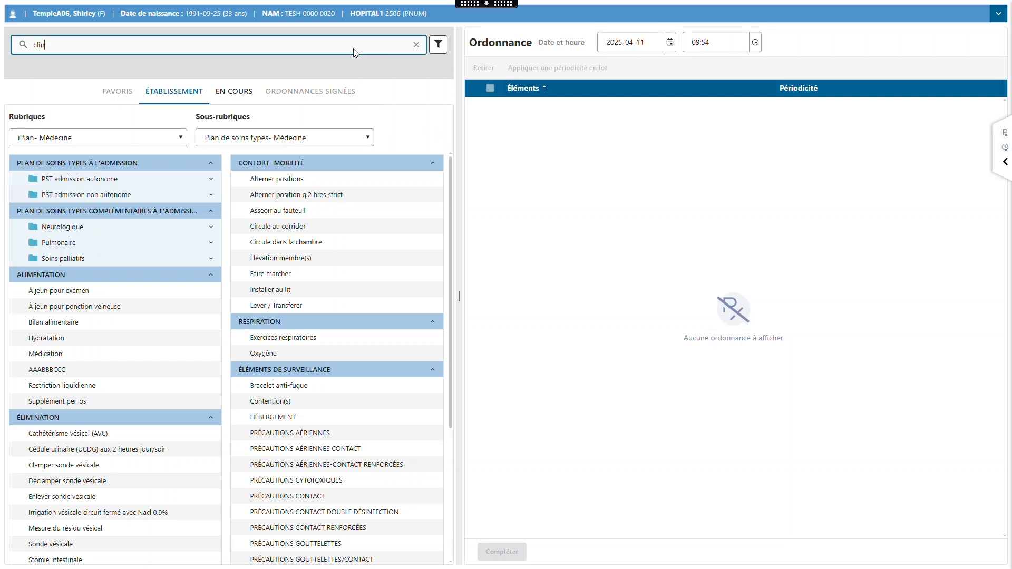
type("ique tr")
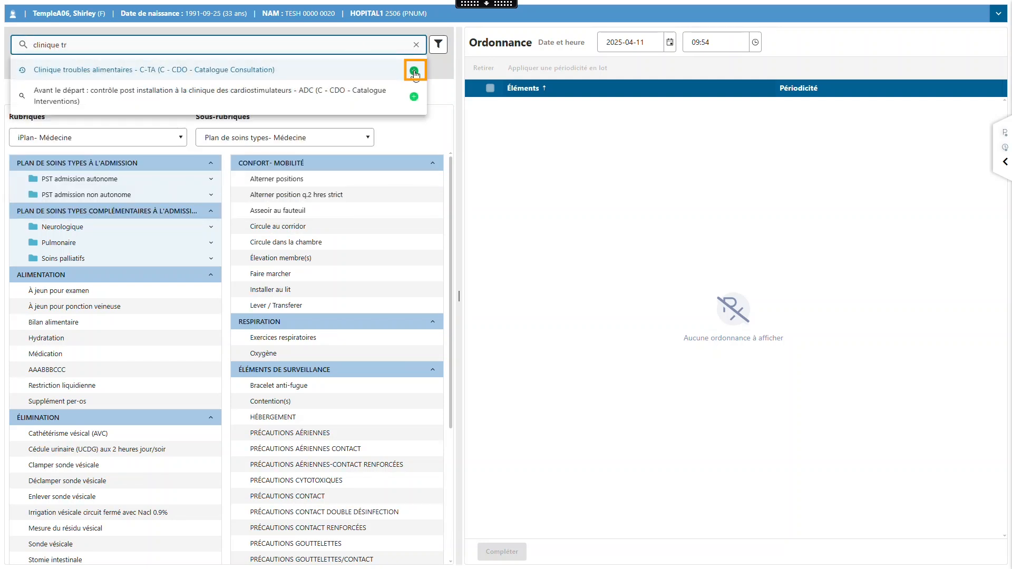
left_click(413, 71)
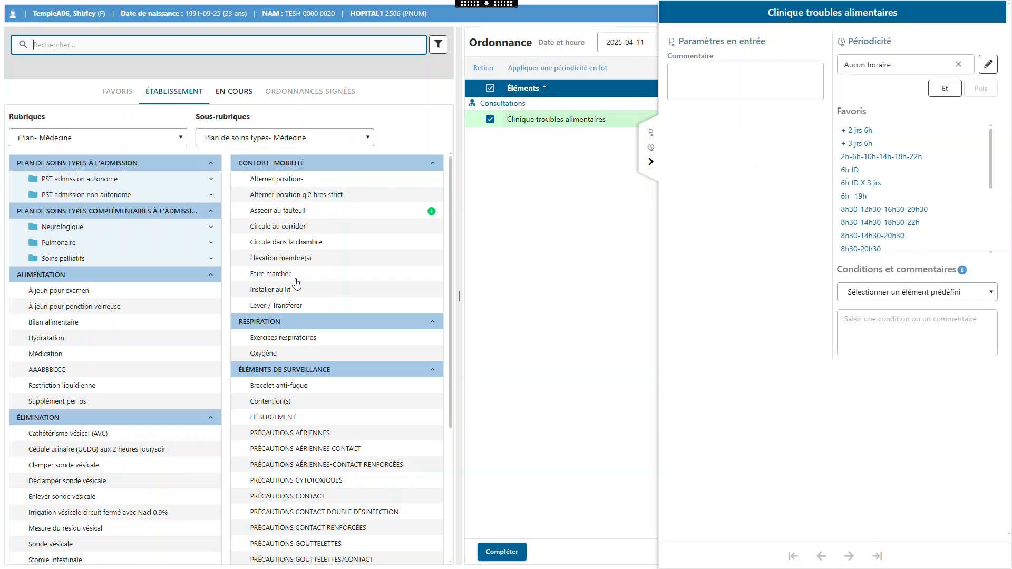
- Add Cathétérisme vésical (AVC) to the order, plus PA/Pls/Resp/Temp/Sat from the PST admission autonome care plan
left_click(208, 433)
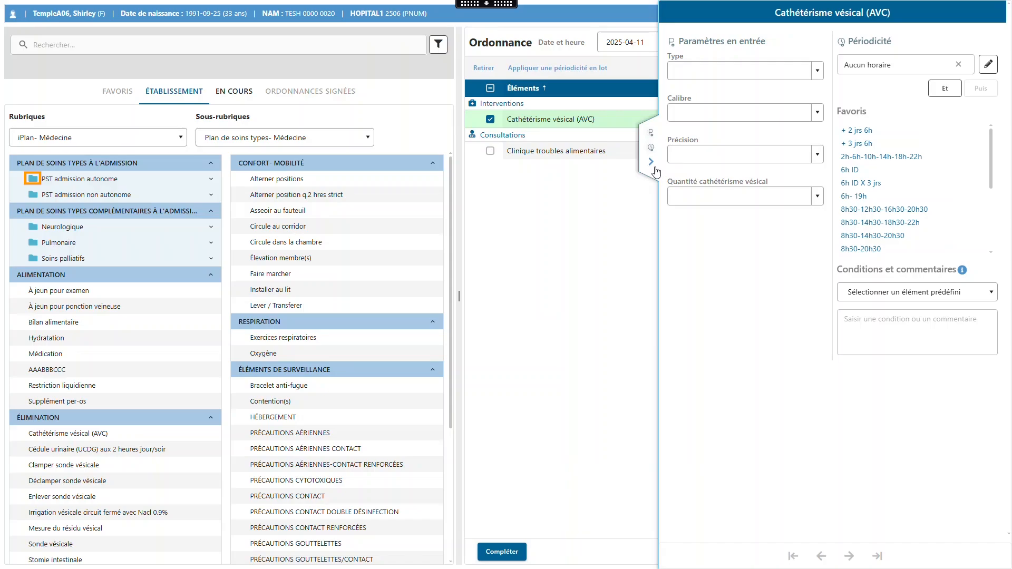
left_click(651, 162)
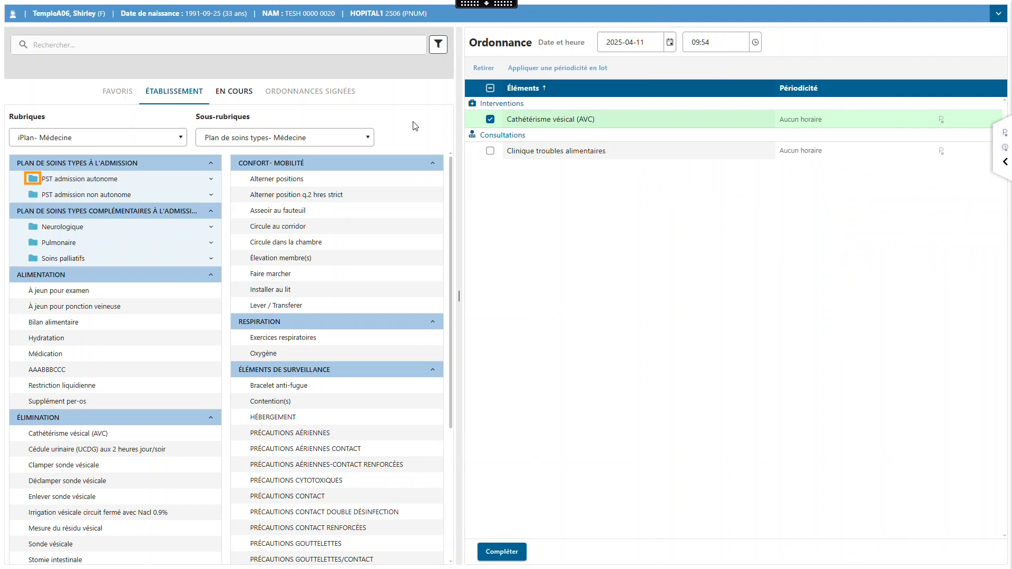
mouse_move(182, 184)
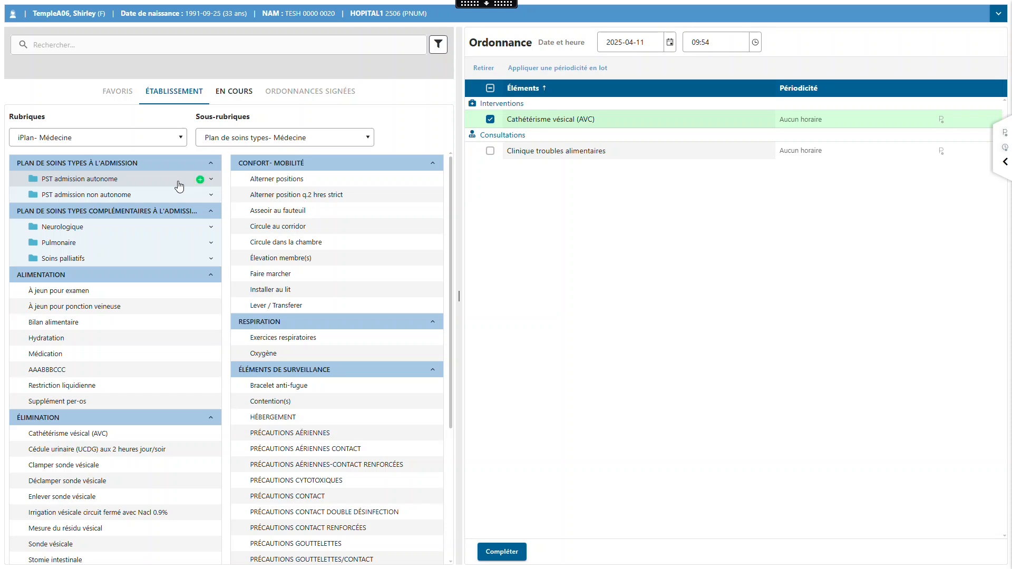
left_click(212, 181)
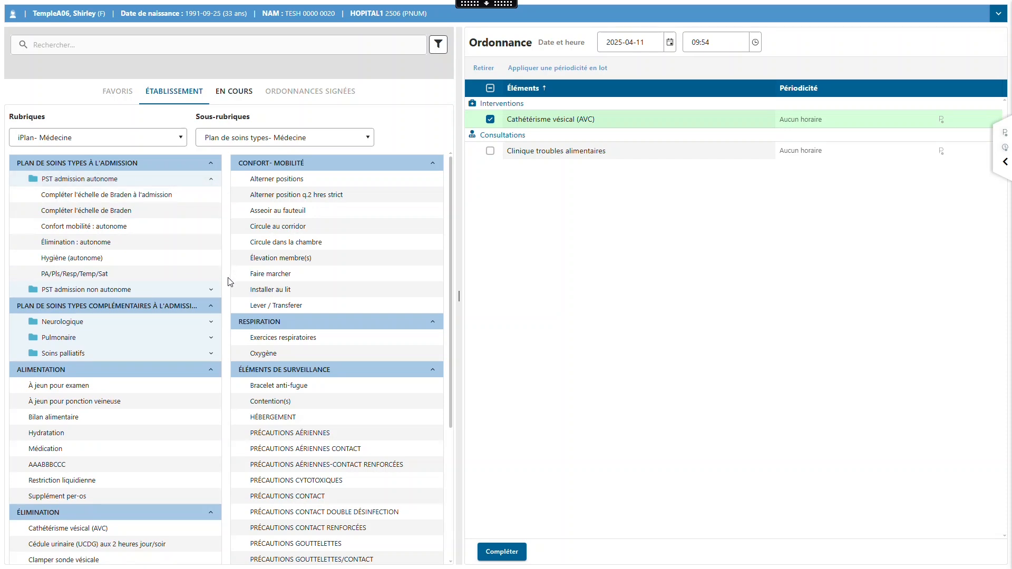
mouse_move(219, 284)
left_click(216, 279)
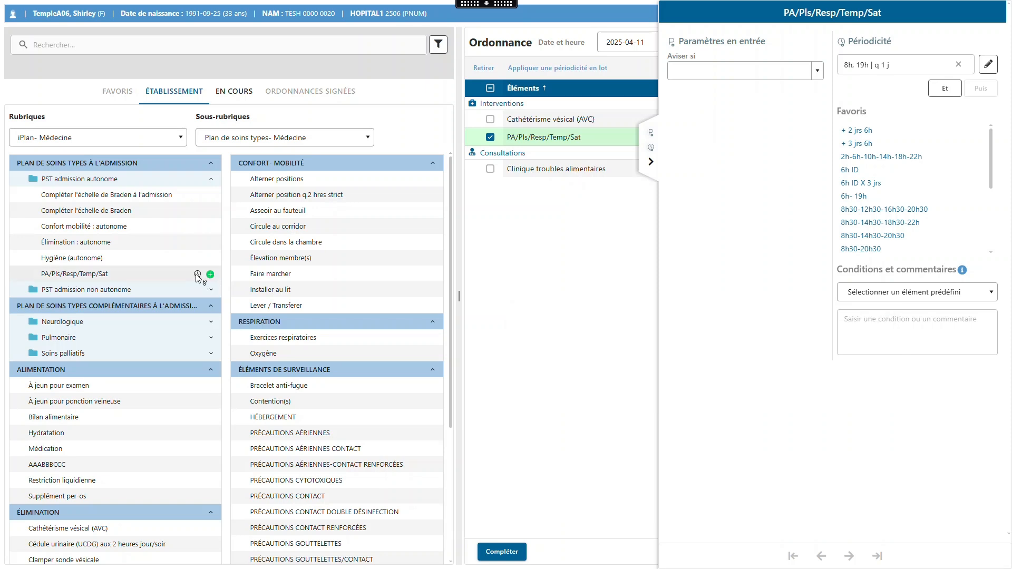
mouse_move(198, 275)
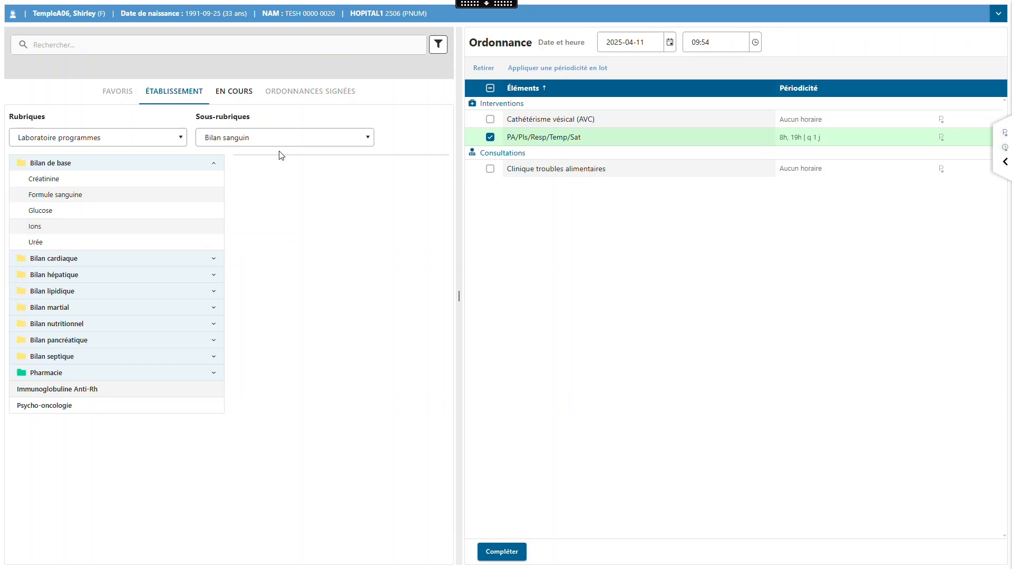
- Search the catalogue for "gastro-ent" and add the consultation Gastro-entérologie to the order
left_click(276, 51)
type("gastr")
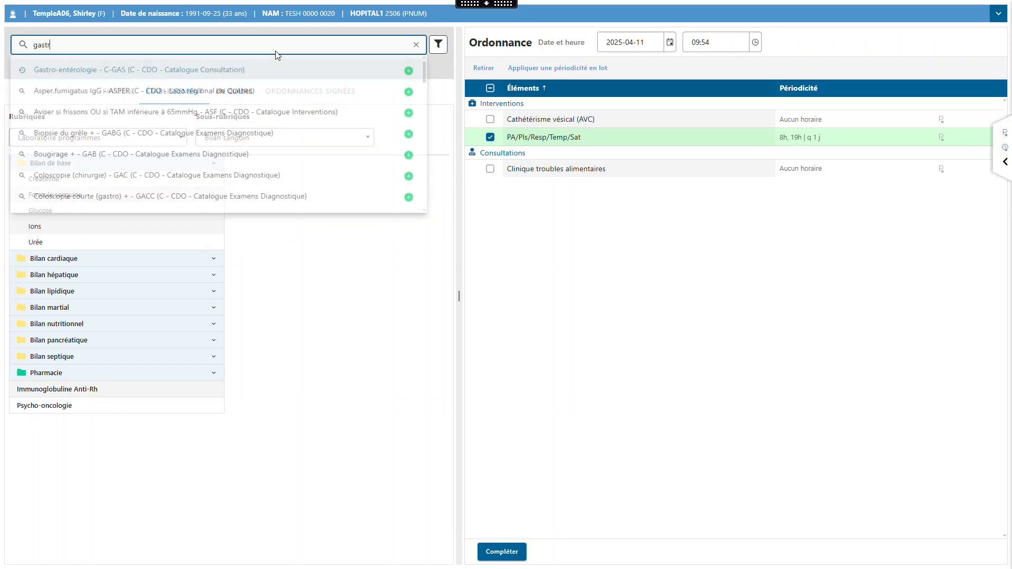
type("o-entr")
key("BackSpace")
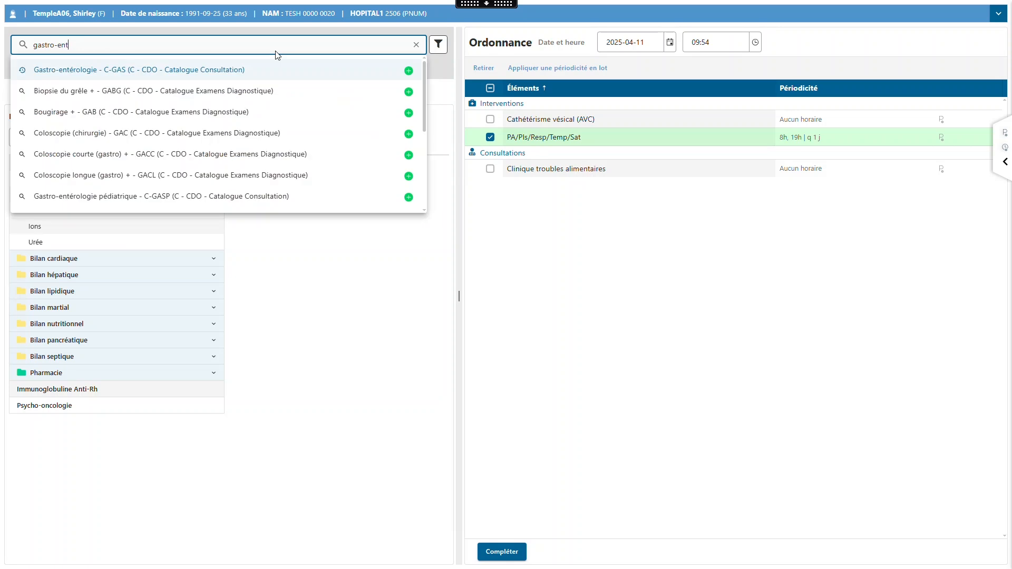
left_click(409, 71)
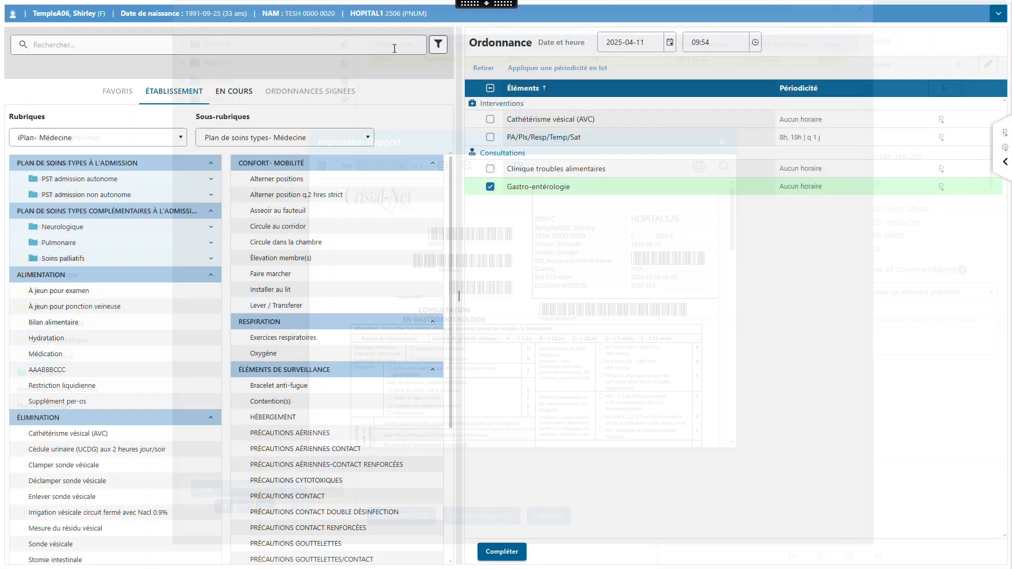
- Add the Rx abdomen imaging exam and the Formule sanguine laboratory test to the order, searching for "rx abdo" and "fsc"
left_click(396, 45)
type("rx abdo")
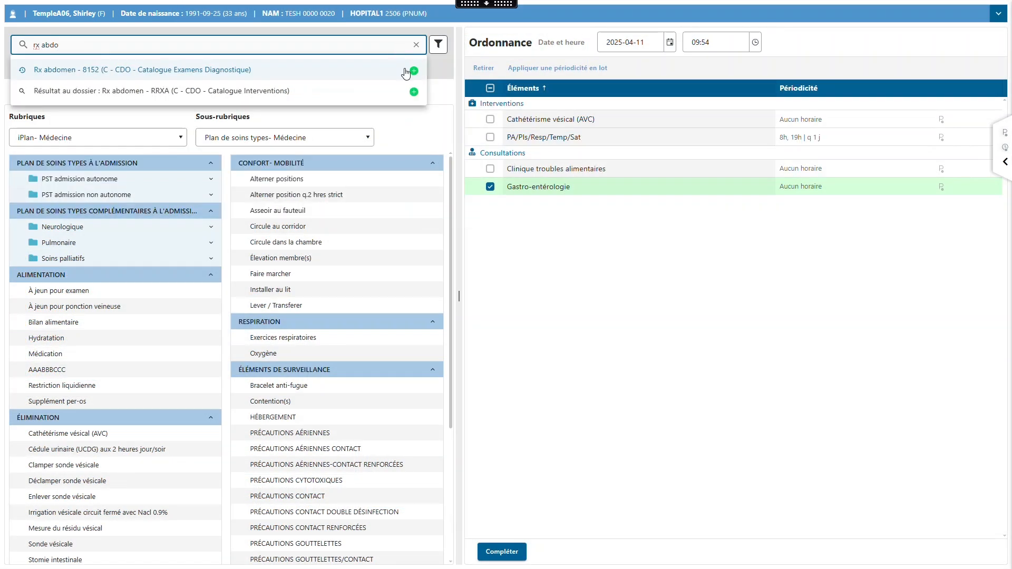
left_click(414, 71)
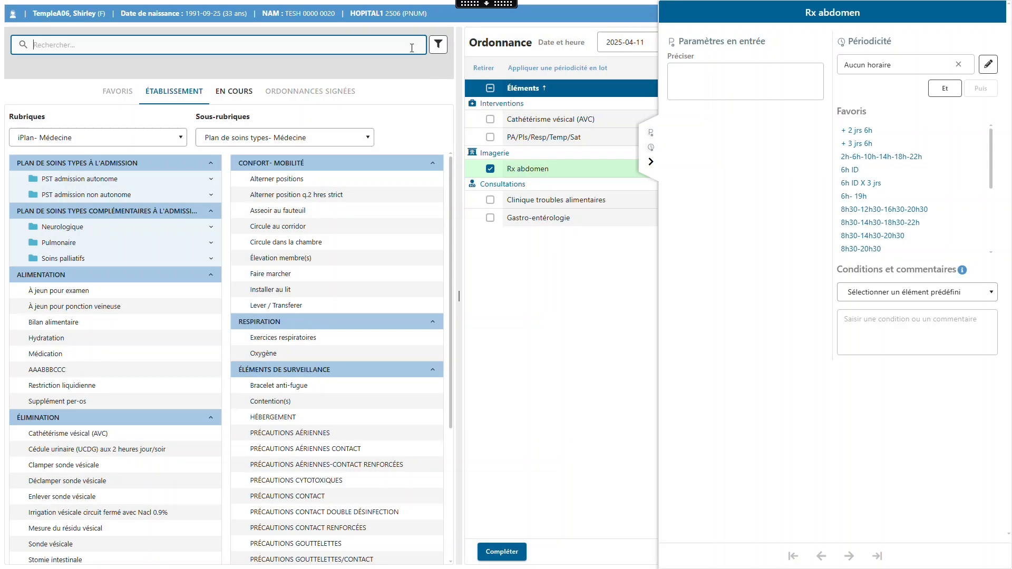
type("fsc")
left_click(414, 72)
- Add the intervention Sonde vésicale to the order twice, searching for "svd" each time
type("svd")
left_click(415, 72)
type("svd")
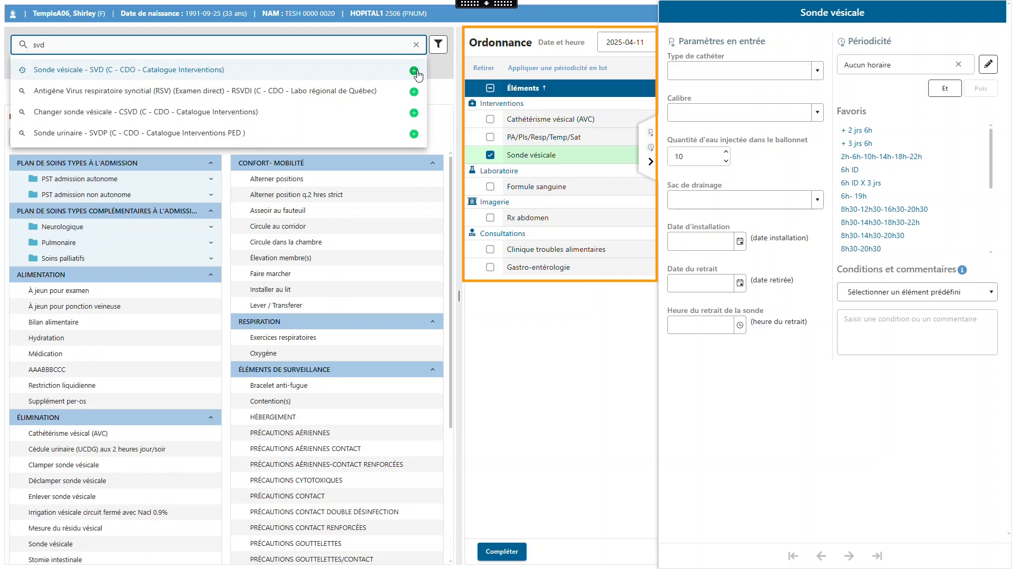
left_click(415, 72)
- Search for "reg", add the Régime intervention to the order and collapse its details
type("reg")
left_click(414, 72)
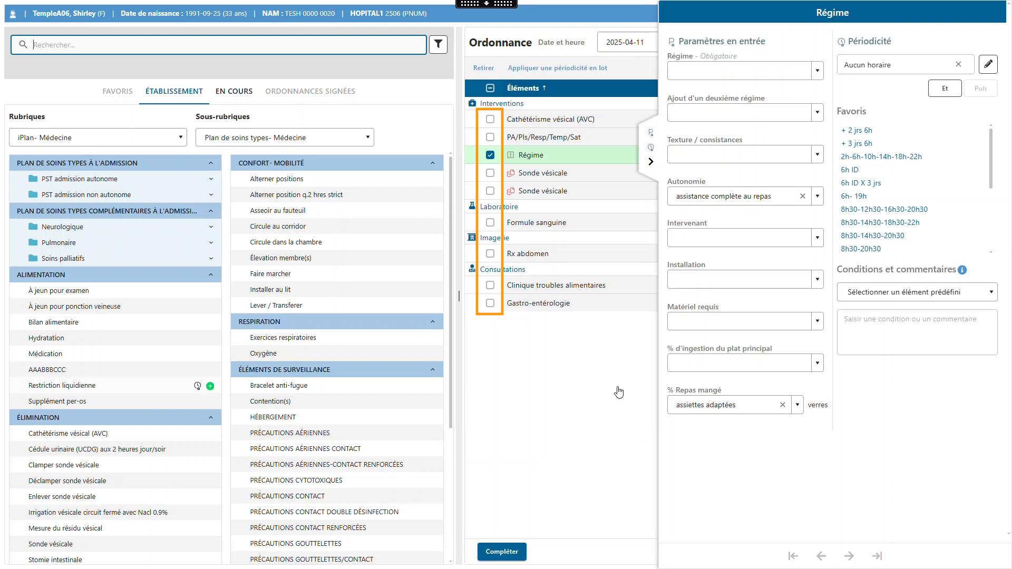
left_click(652, 166)
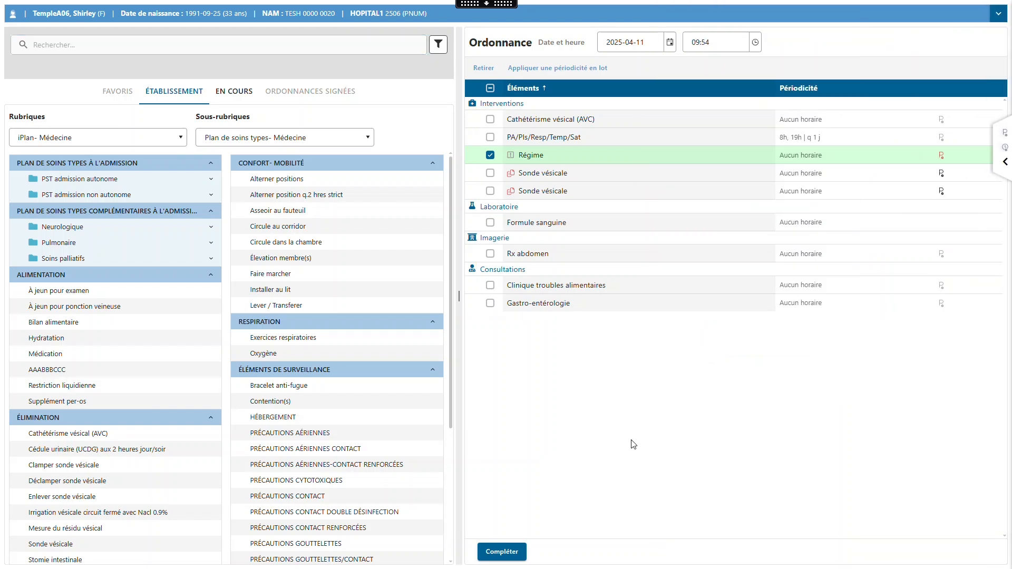
- Select and deselect all elements of the order, and switch their sorting to descending and back to ascending
key("Tab")
left_click(491, 88)
key("Tab")
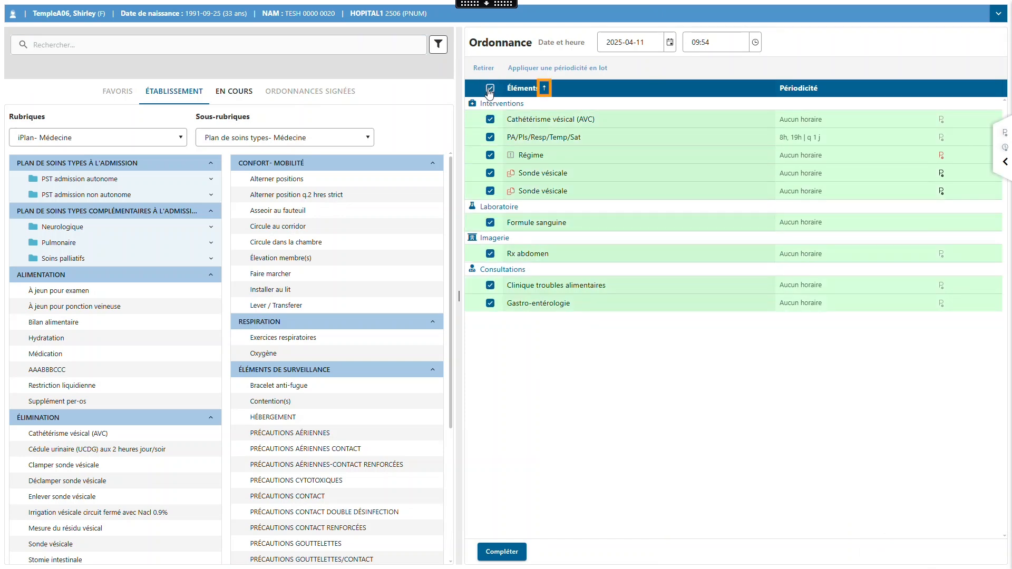
left_click(491, 89)
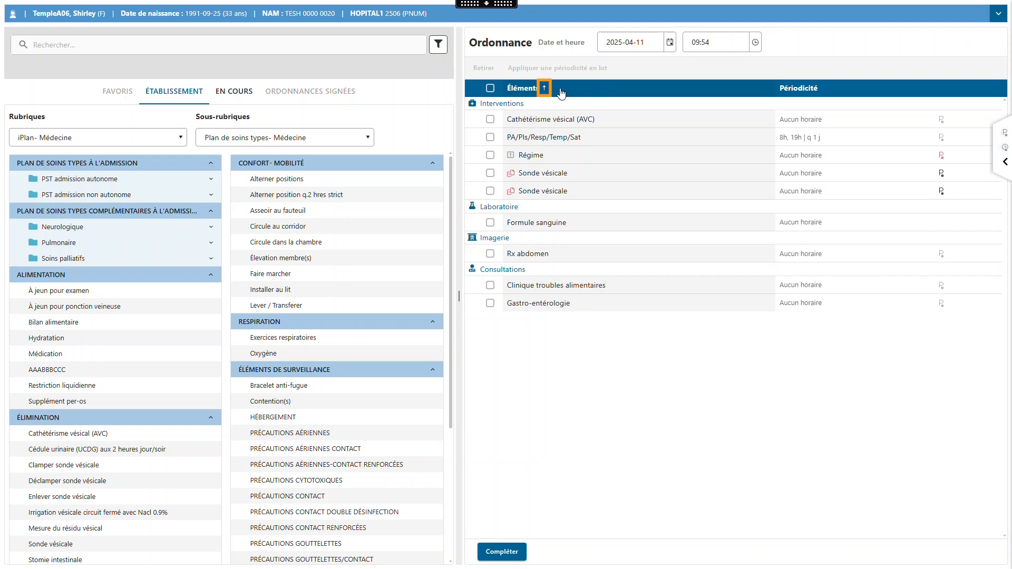
left_click(545, 89)
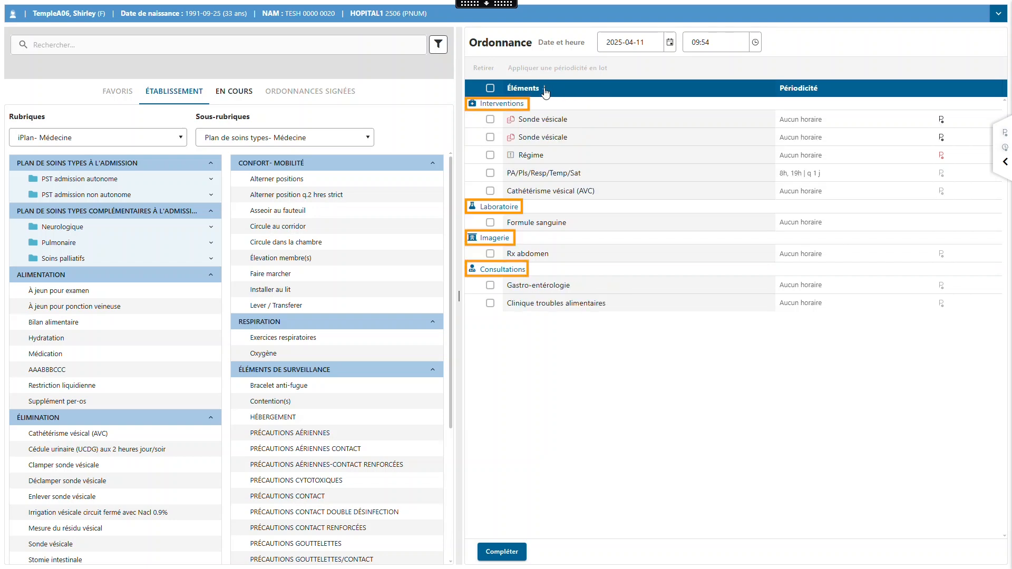
left_click(545, 88)
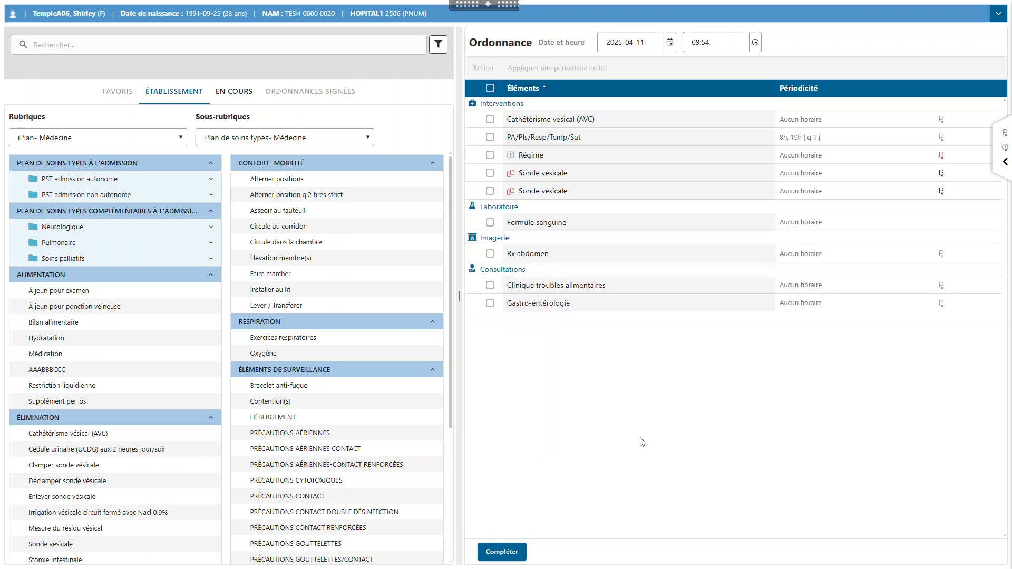
- Select the elements Gastro-entérologie, Régime and PA/Pls/Resp/Temp/Sat in the order
mouse_move(745, 308)
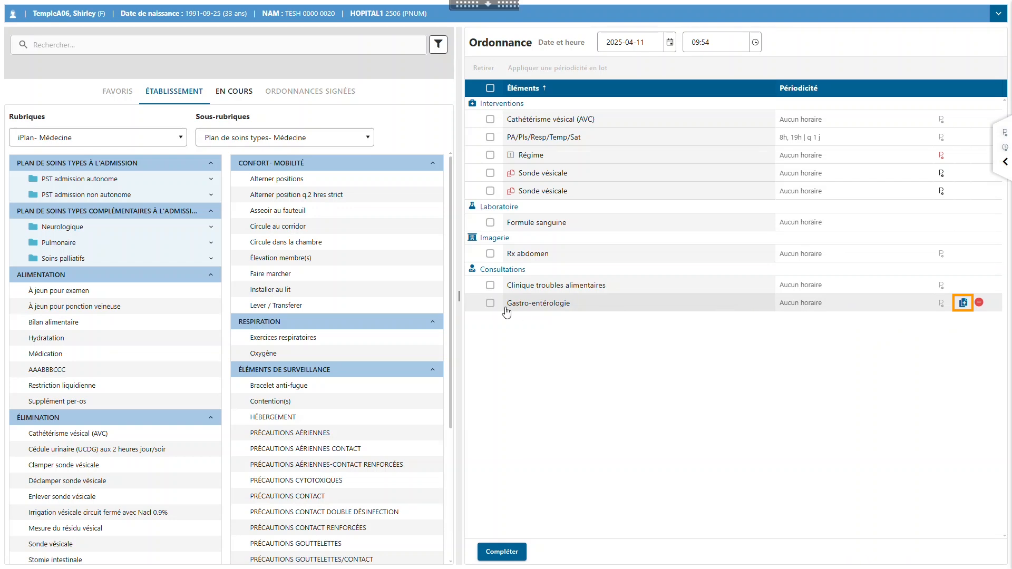
left_click(490, 303)
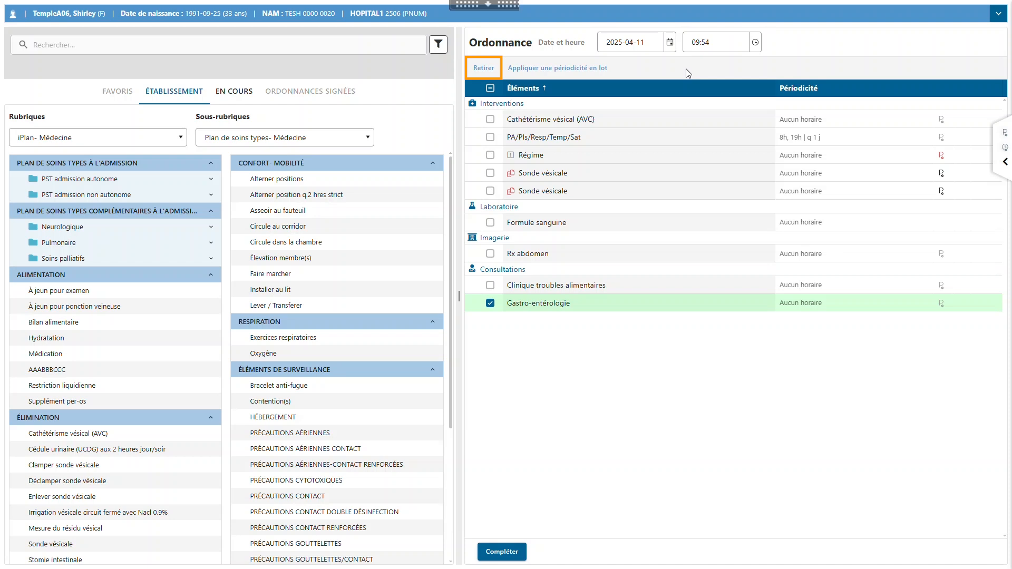
left_click(490, 155)
left_click(491, 137)
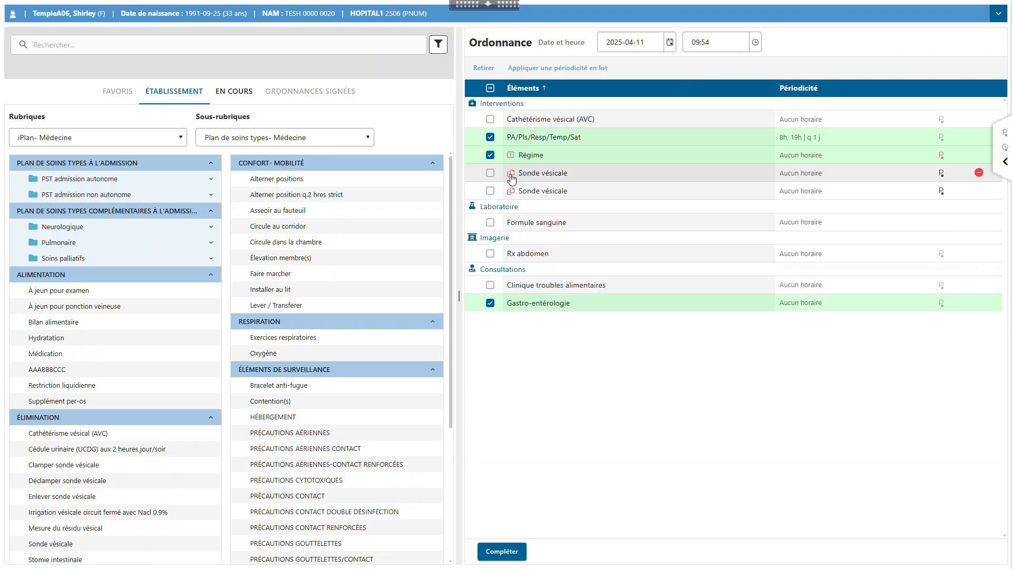
mouse_move(509, 179)
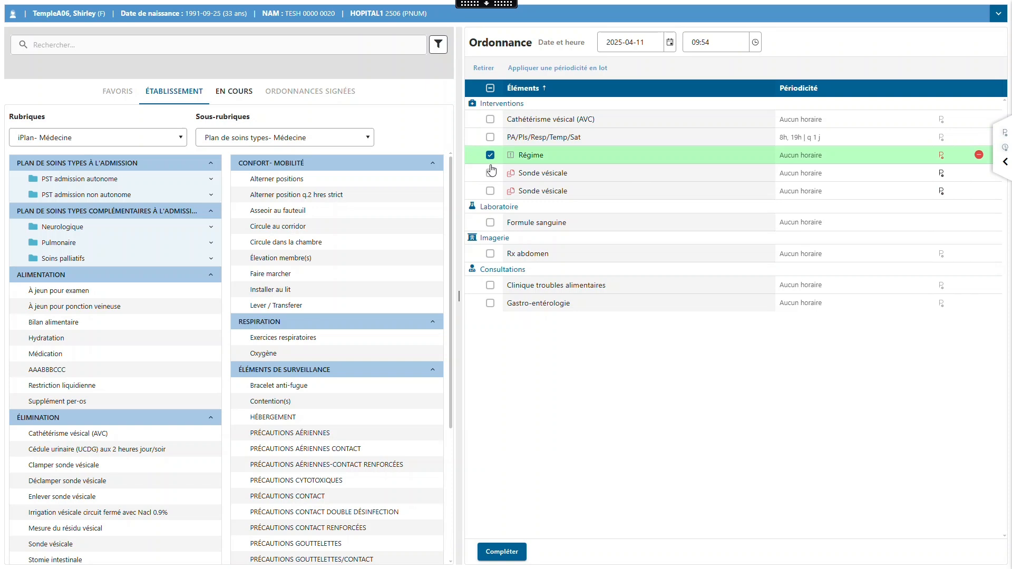
- Add the first Sonde vésicale and Formule sanguine to the selection with Régime, and open the details of the selected elements
left_click(490, 173)
left_click(490, 223)
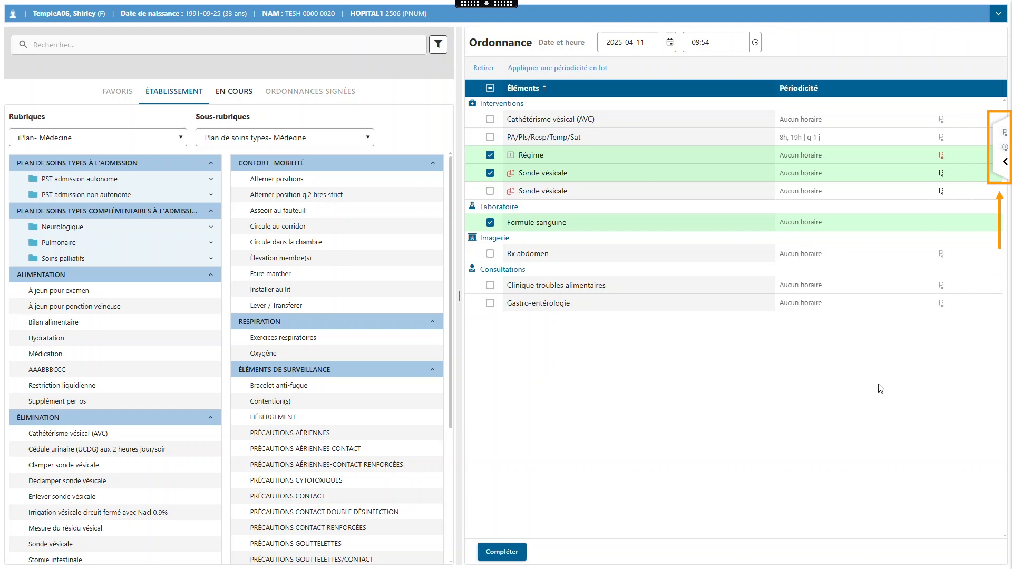
left_click(1005, 161)
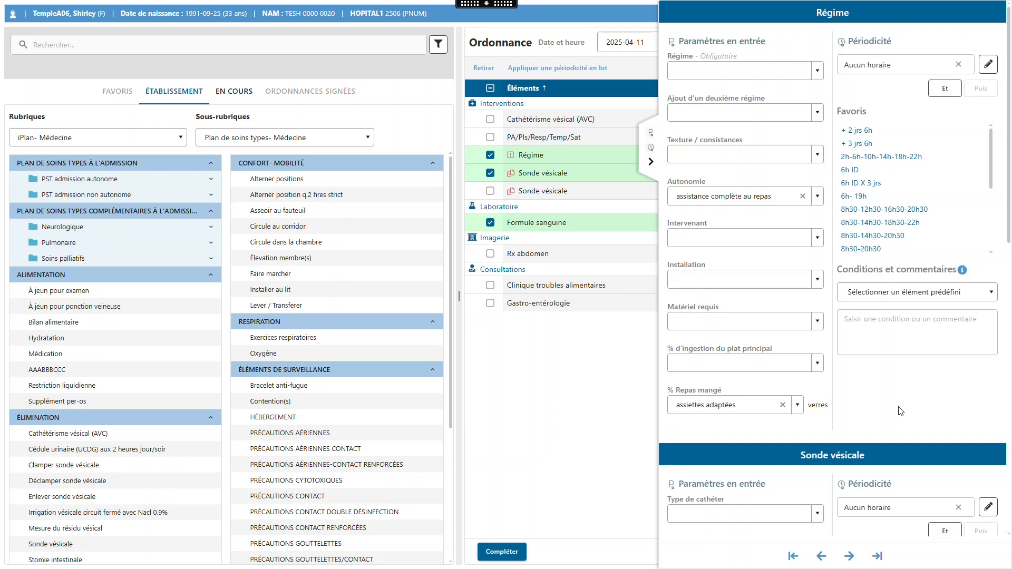
- Review the detail sections of the selected elements, return to Régime and choose a value for its mandatory Régime parameter
scroll(1001, 396, "down", 10)
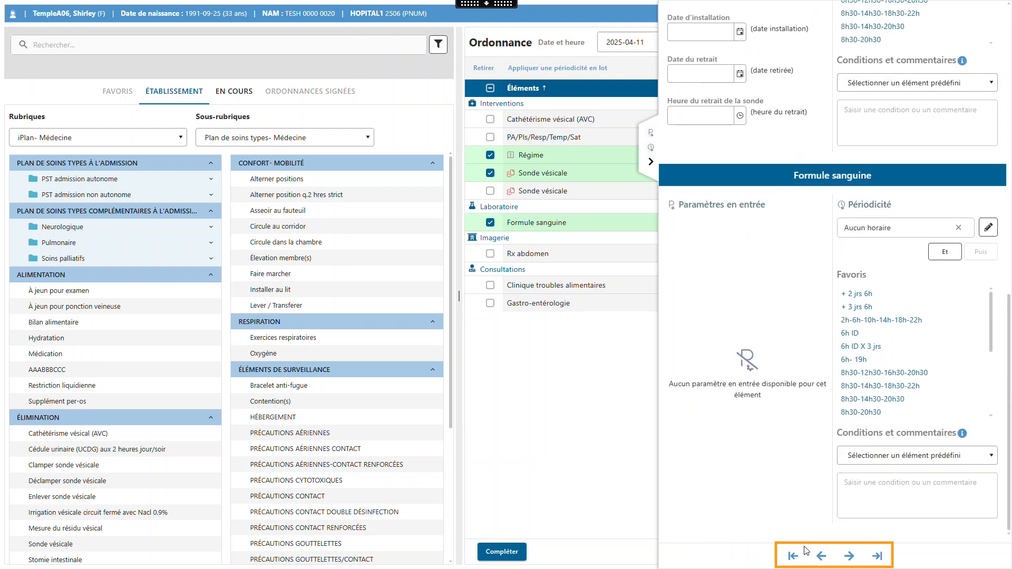
left_click(822, 557)
left_click(821, 557)
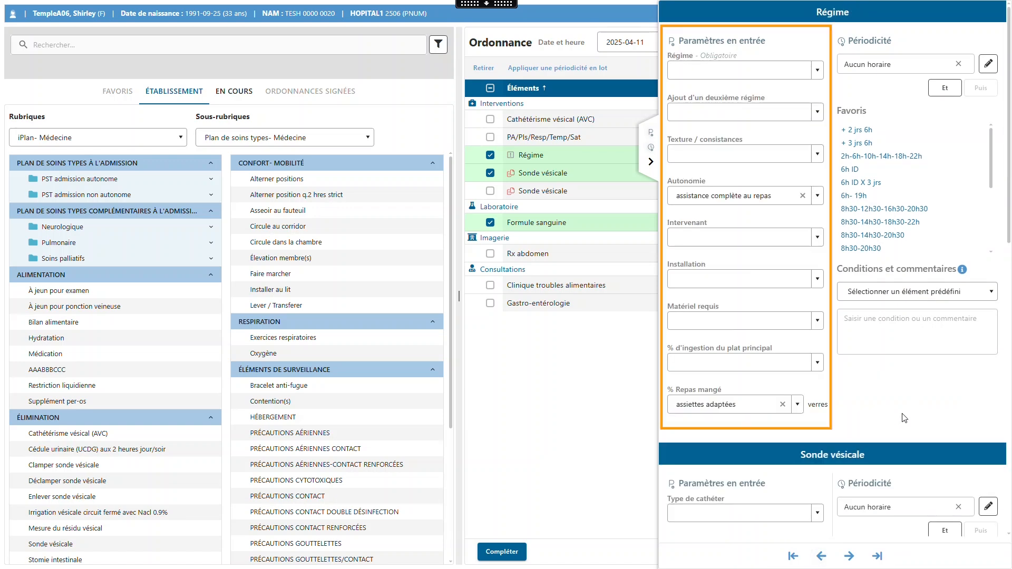
left_click(780, 70)
left_click(727, 131)
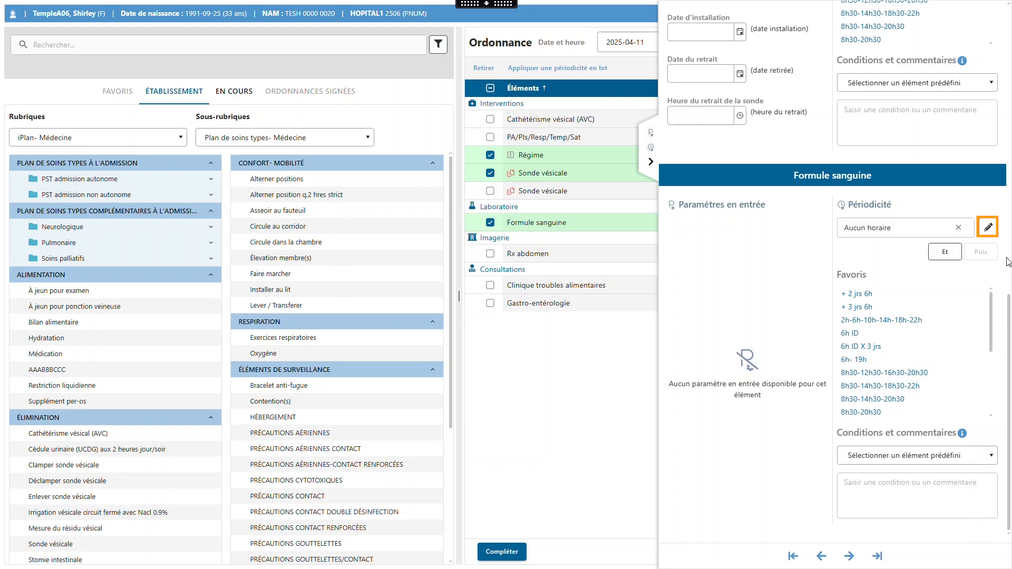
- In the advanced periodicity of Formule sanguine, set the daily schedule to the precise hour 08:00
left_click(987, 232)
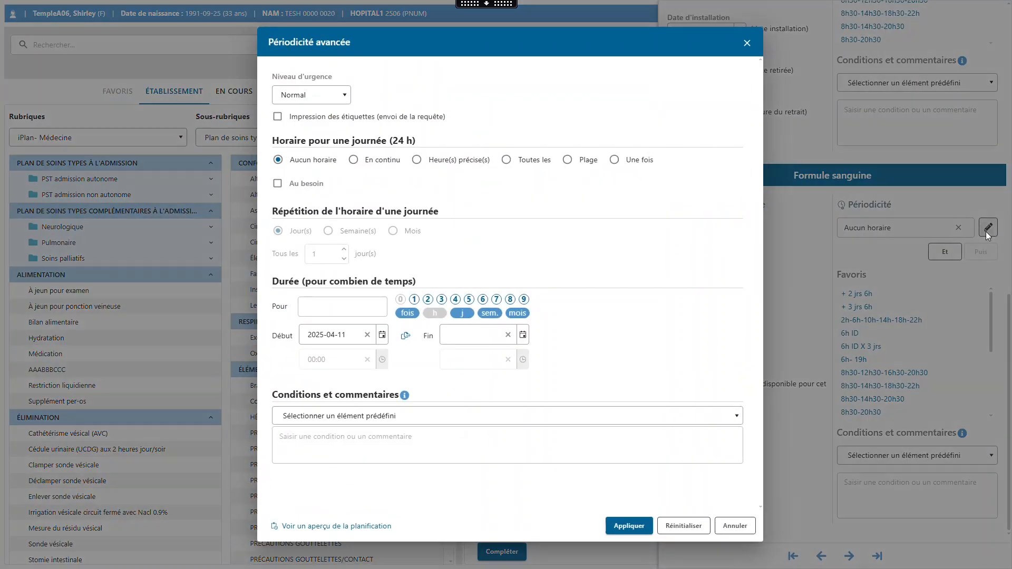
left_click(460, 162)
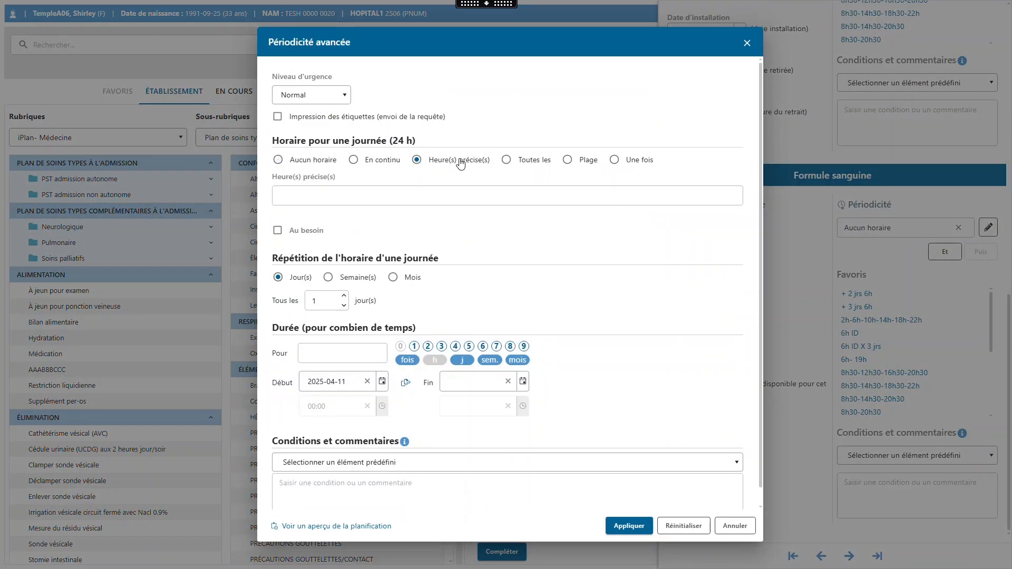
left_click(453, 196)
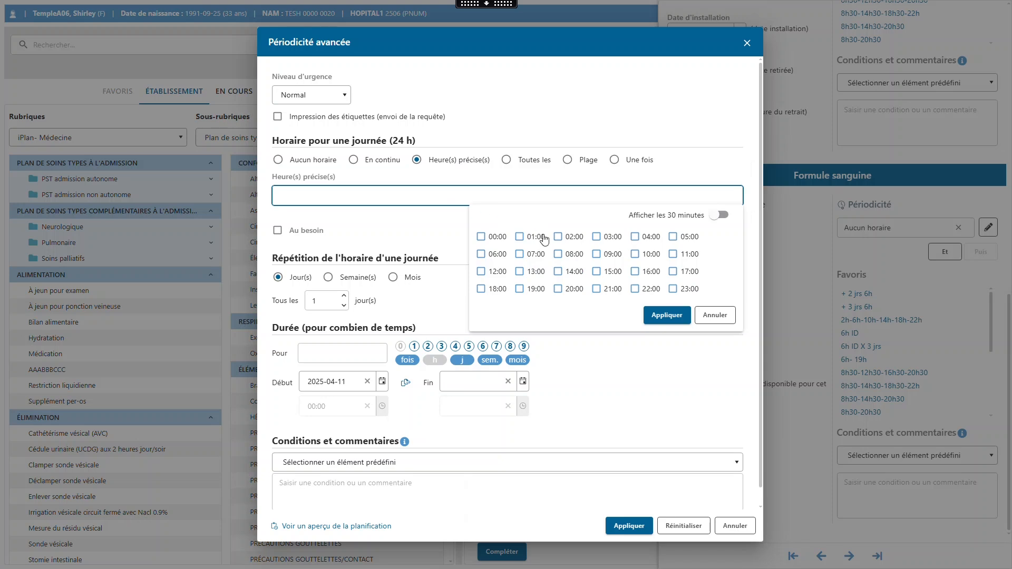
left_click(558, 254)
left_click(666, 316)
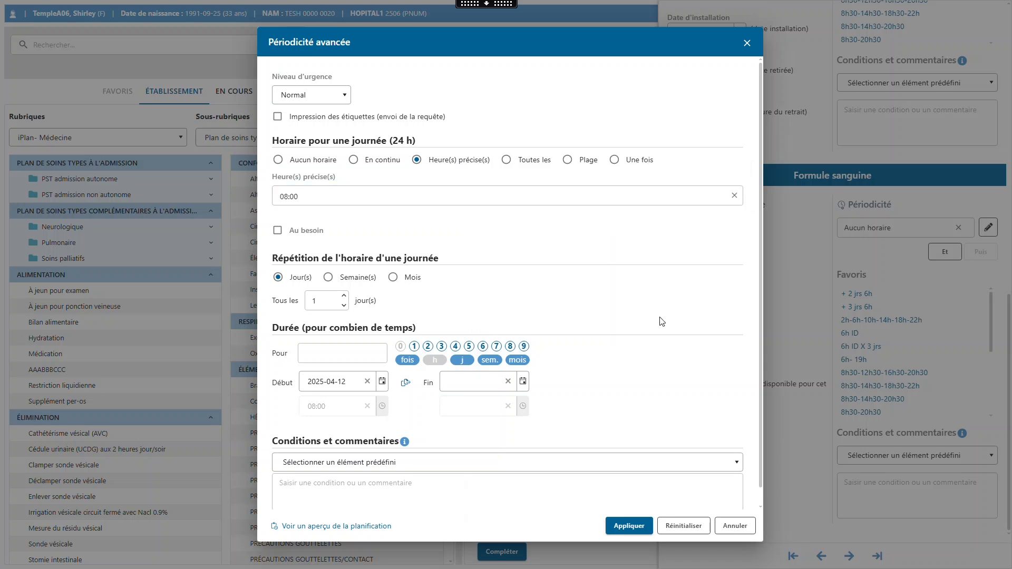
- Set the duration of the Formule sanguine periodicity to 1 fois, apply it and close the element details
scroll(627, 316, "down", 1)
left_click(416, 330)
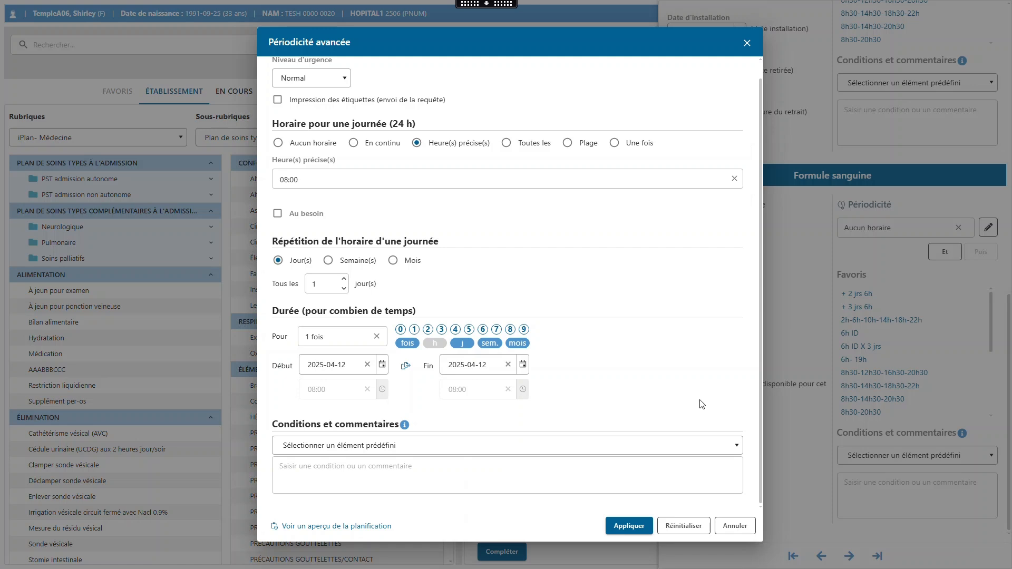
left_click(635, 531)
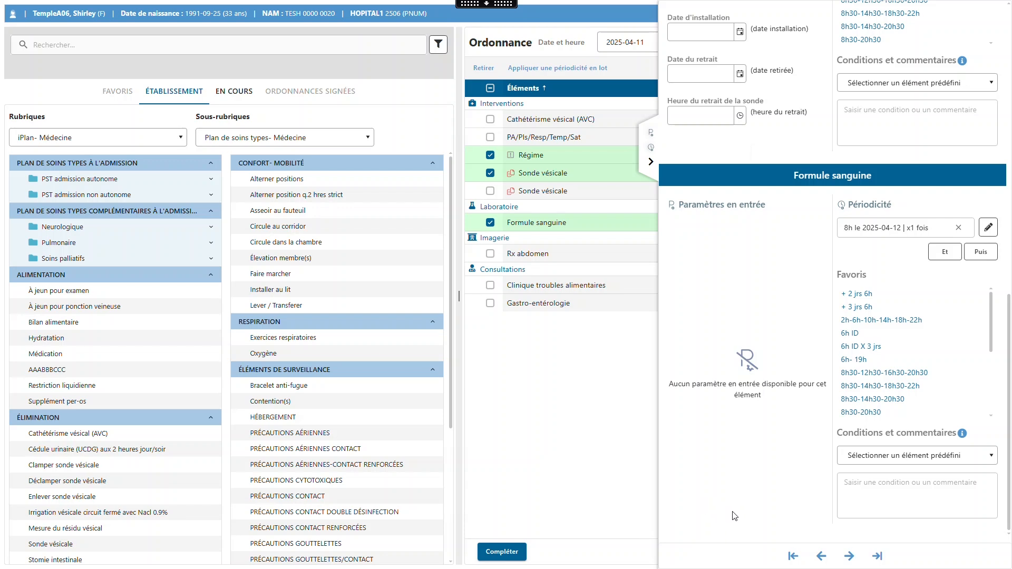
left_click(651, 162)
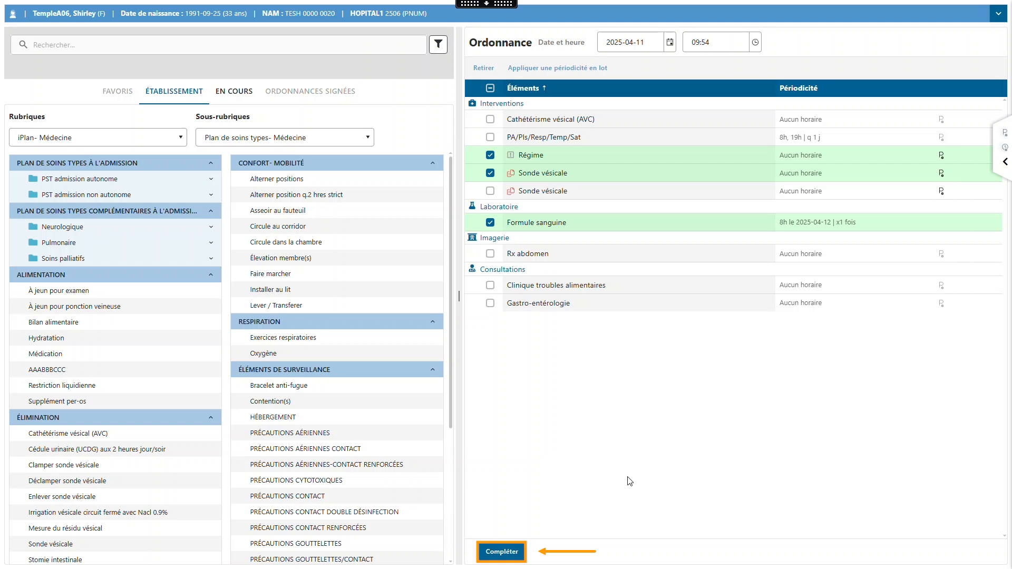
- Complete the order as a Prescription with Précision Aucune, save it and sign it with the account password
left_click(514, 557)
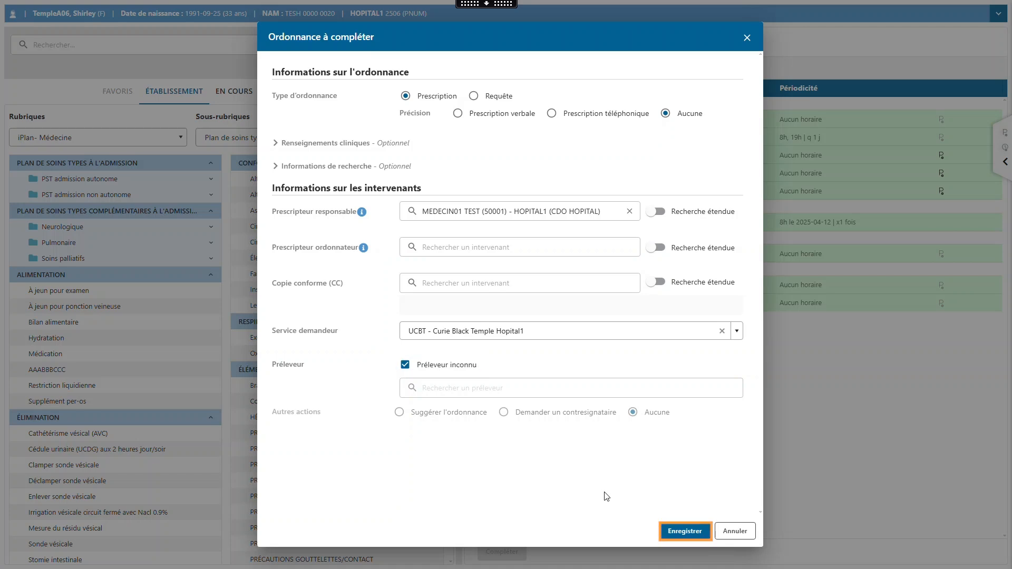
left_click(680, 532)
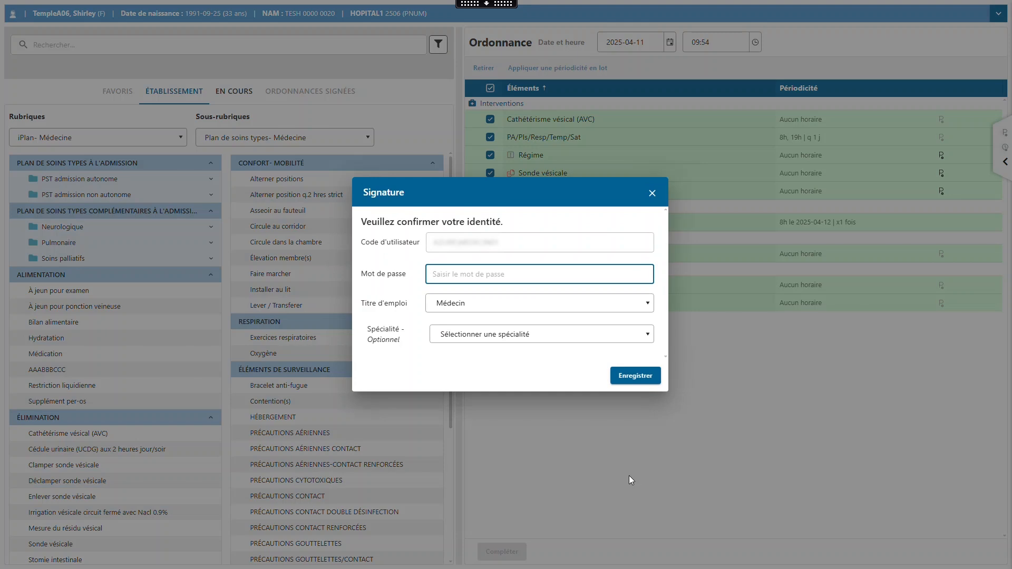
type("••••••")
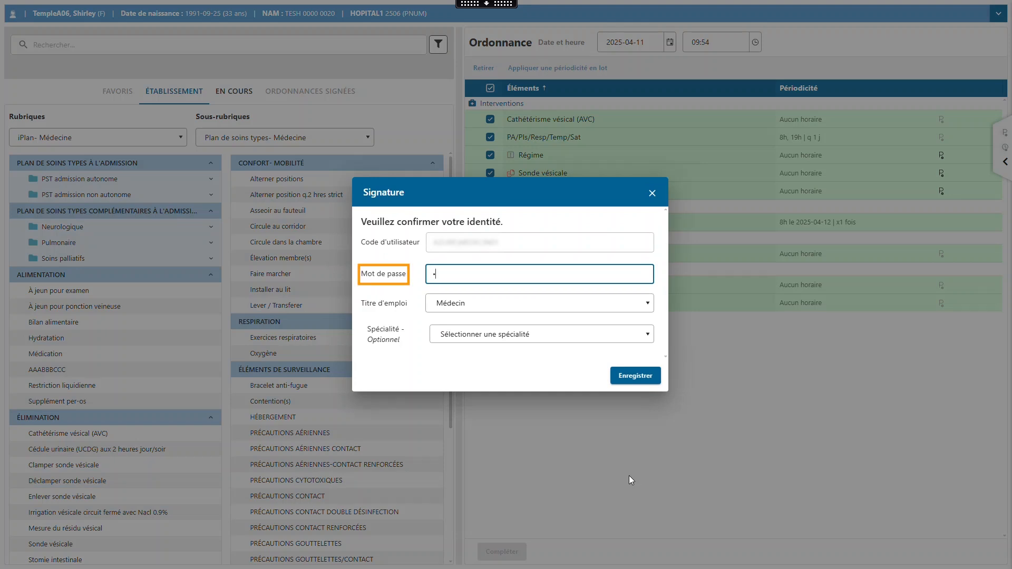
type("••••")
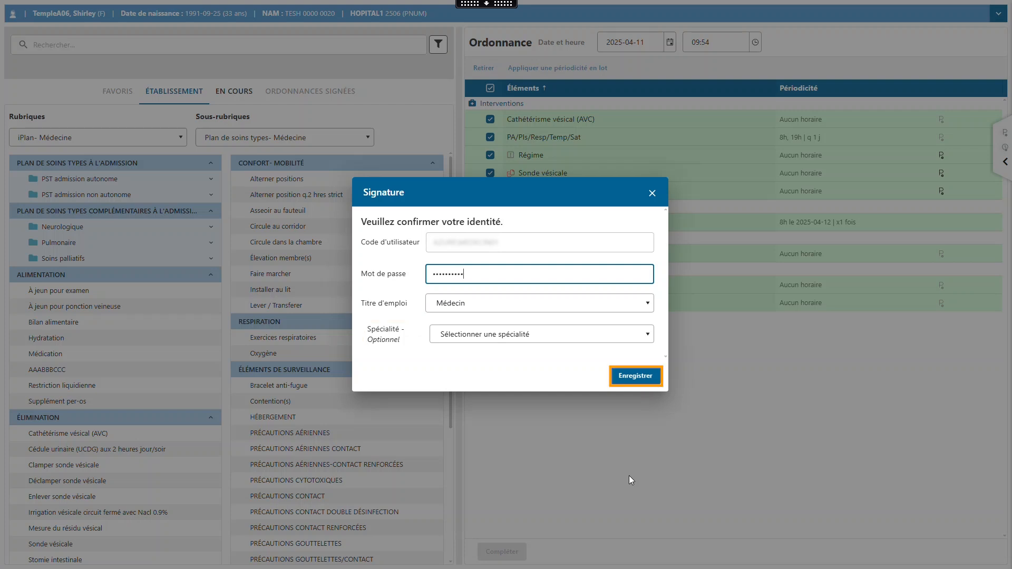
left_click(615, 377)
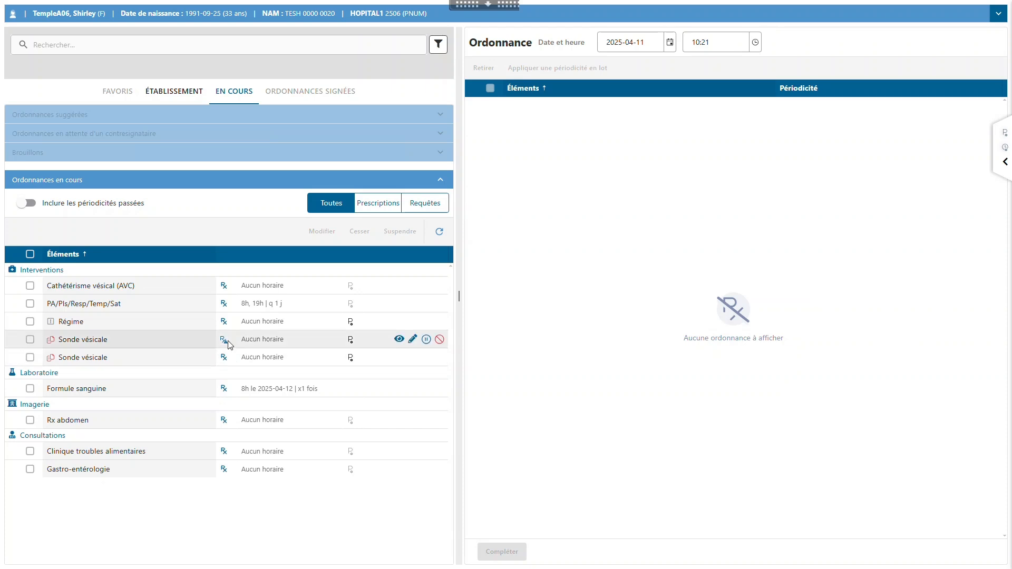
- View the details of the first ongoing Sonde vésicale, including its initial prescription, and close them
mouse_move(226, 342)
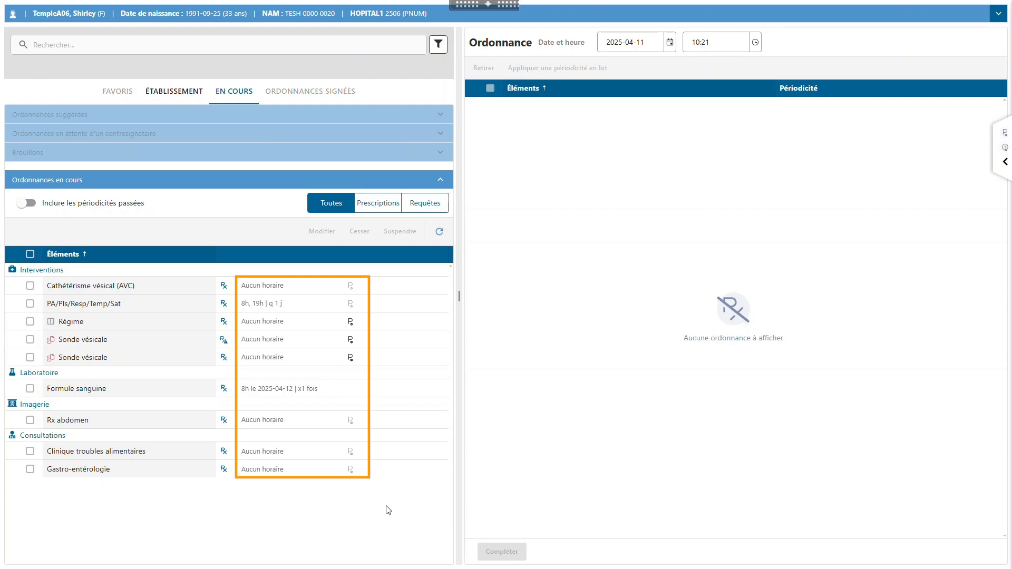
mouse_move(376, 341)
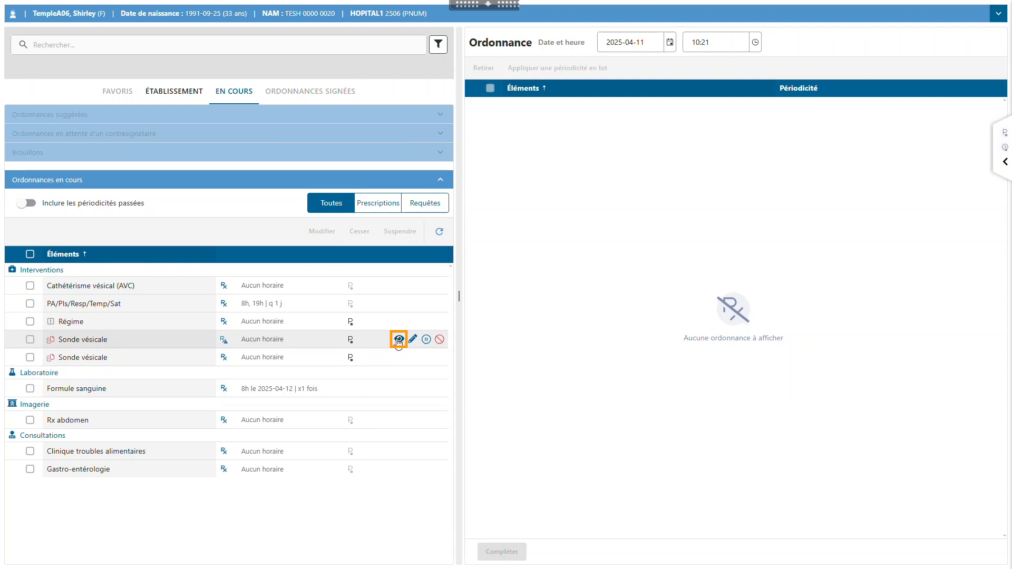
left_click(398, 339)
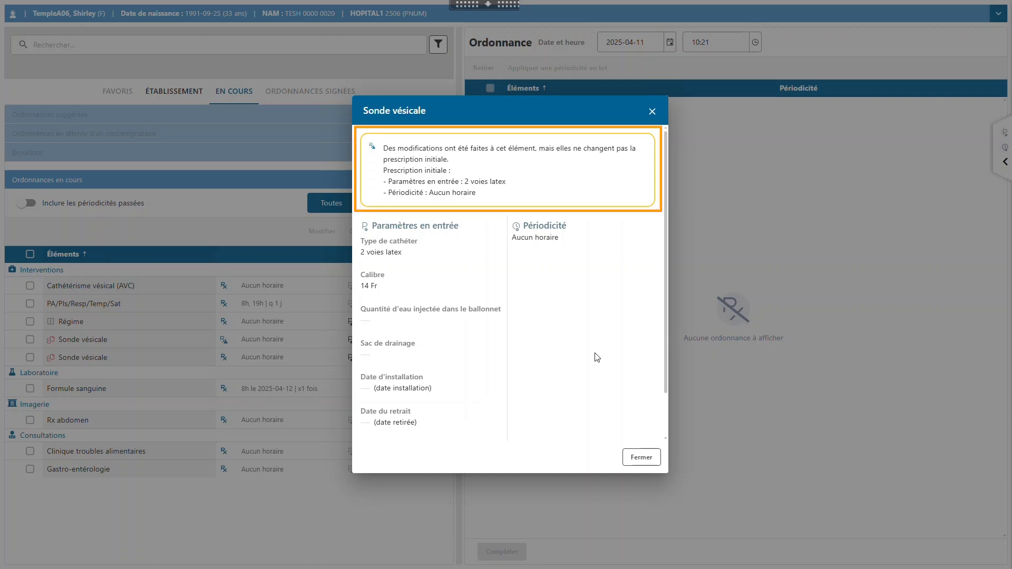
left_click(637, 458)
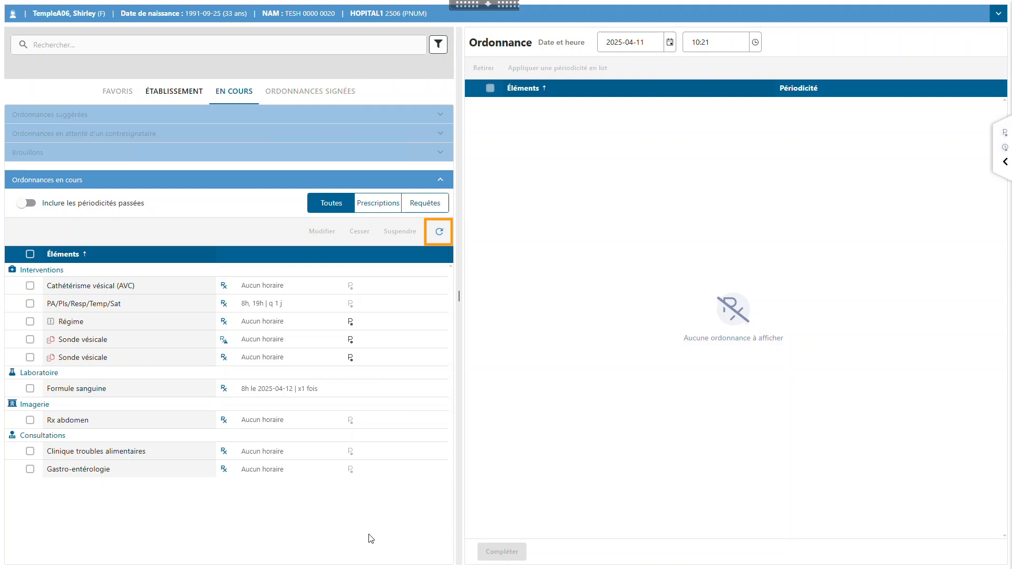
- Add a suspension of the second ongoing Sonde vésicale to the order and close its details
mouse_move(364, 362)
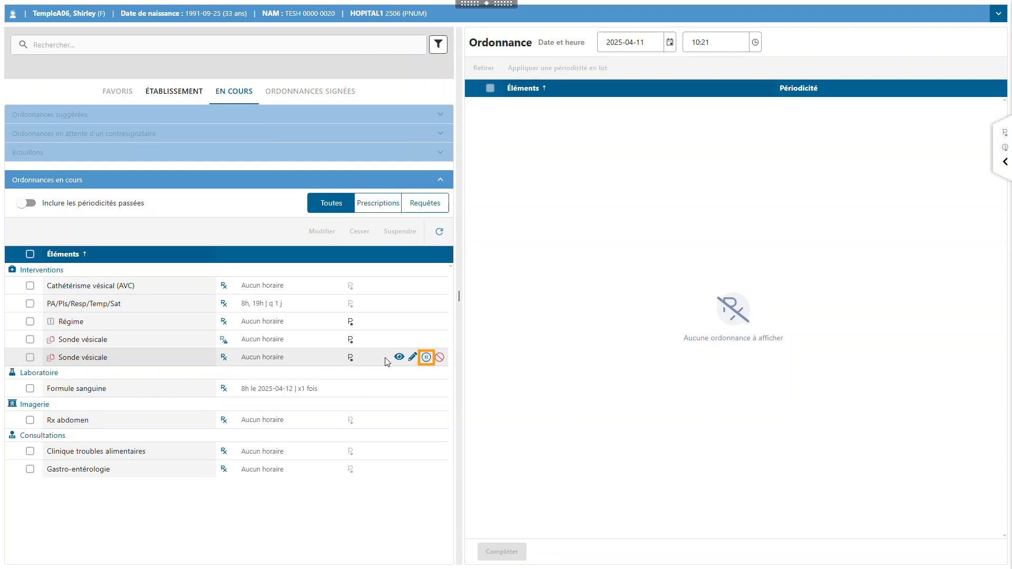
left_click(426, 357)
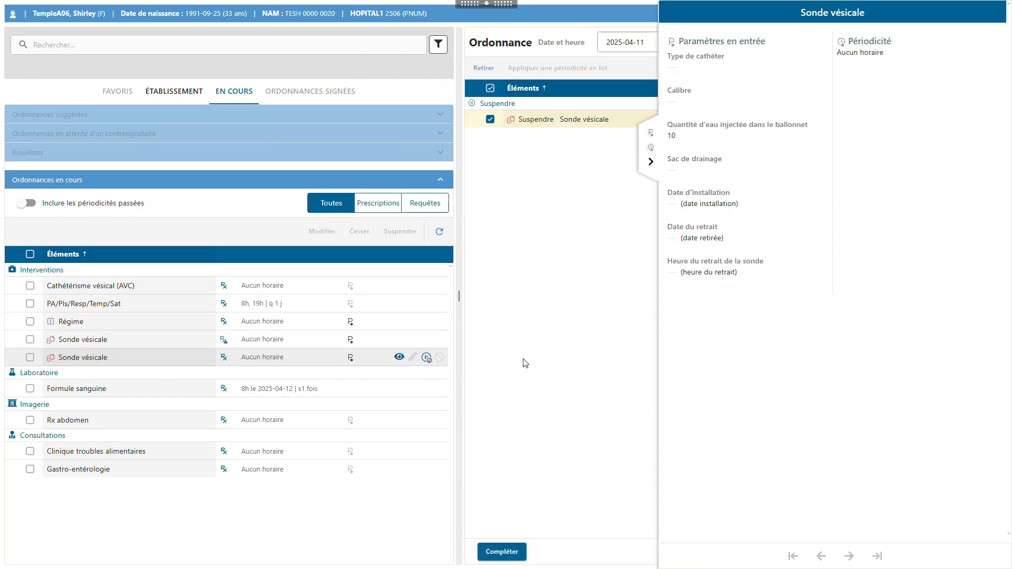
left_click(646, 168)
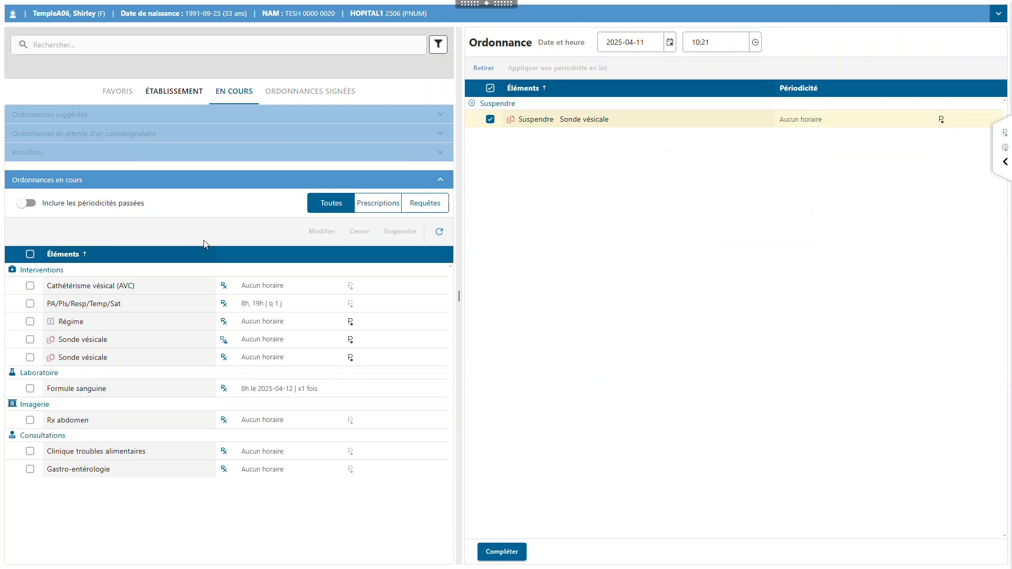
- Add the ongoing Cathétérisme vésical (AVC), PA/Pls/Resp/Temp/Sat and Régime to the order for modification, and close their details
left_click(30, 286)
left_click(30, 322)
left_click(30, 304)
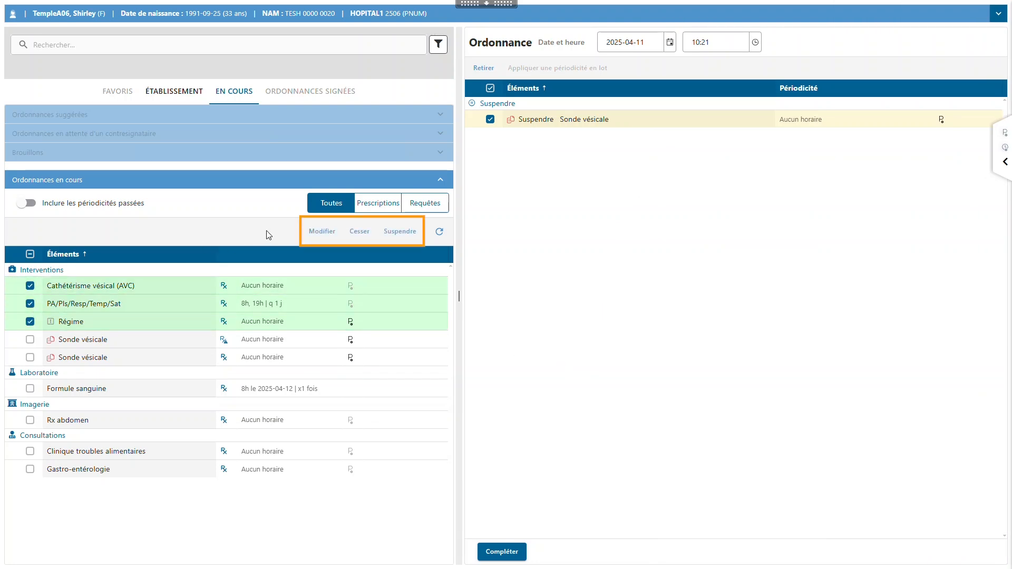
left_click(311, 231)
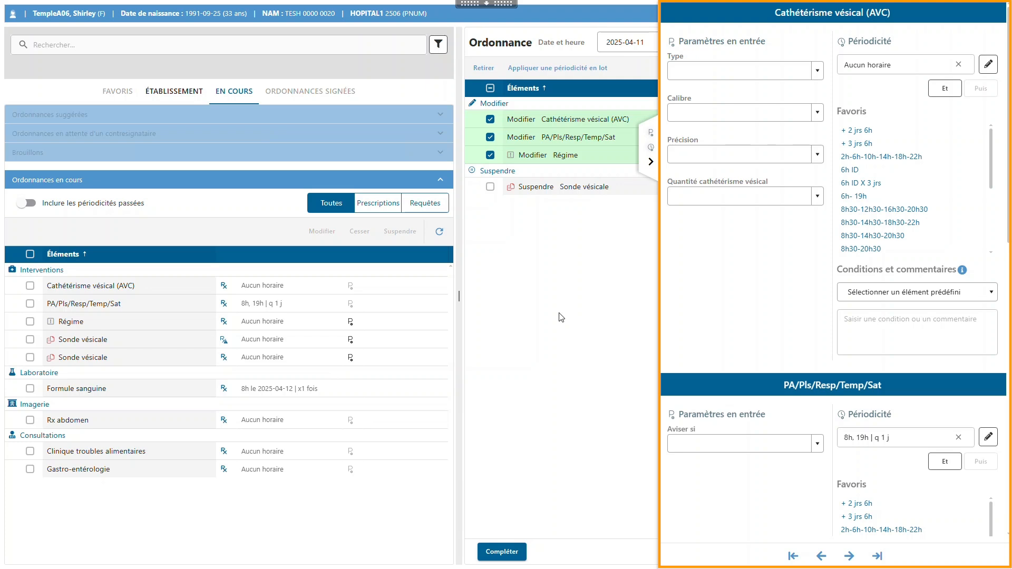
left_click(651, 162)
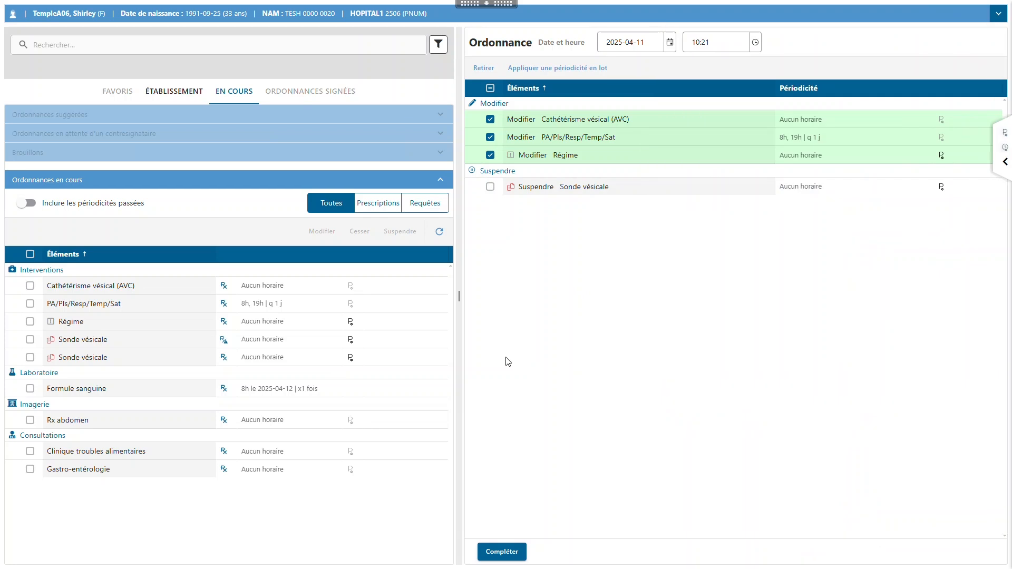
- Complete and save the order with the modifications and the suspension as a Prescription with Précision Aucune
mouse_move(383, 286)
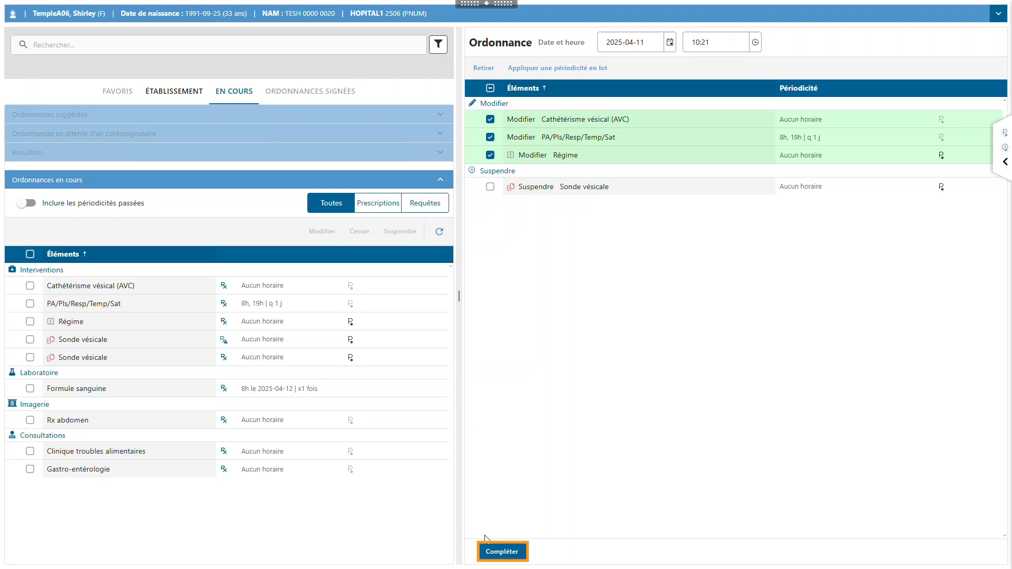
left_click(495, 553)
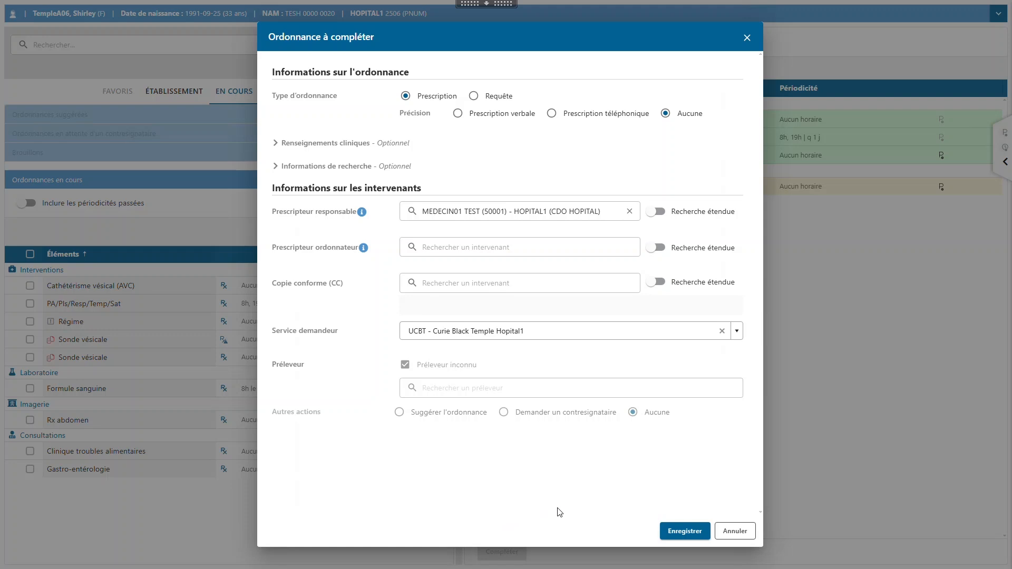
left_click(679, 534)
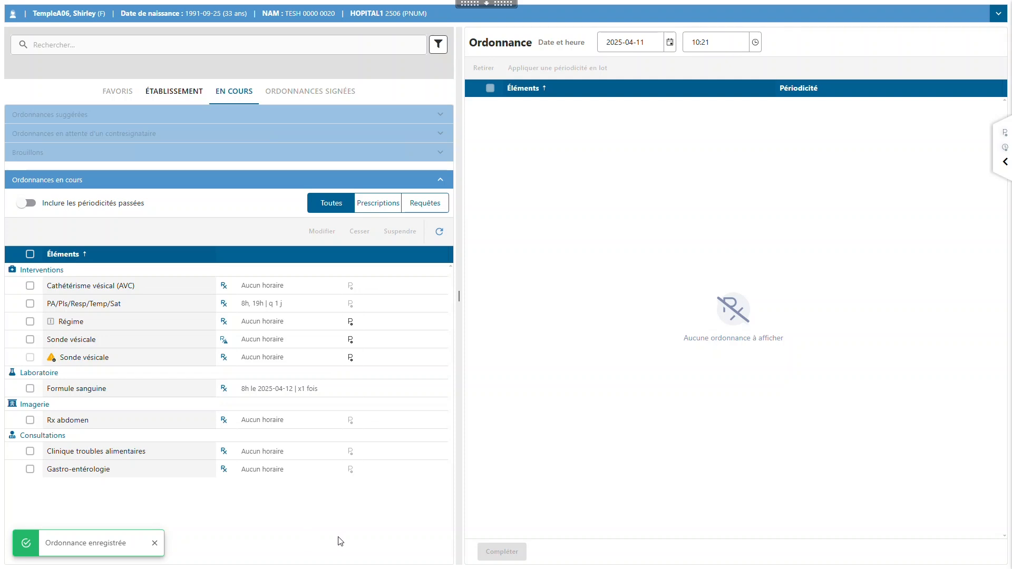
- Reactivate the suspended Sonde vésicale, then complete and save the order as a Prescription with Précision Aucune
mouse_move(371, 363)
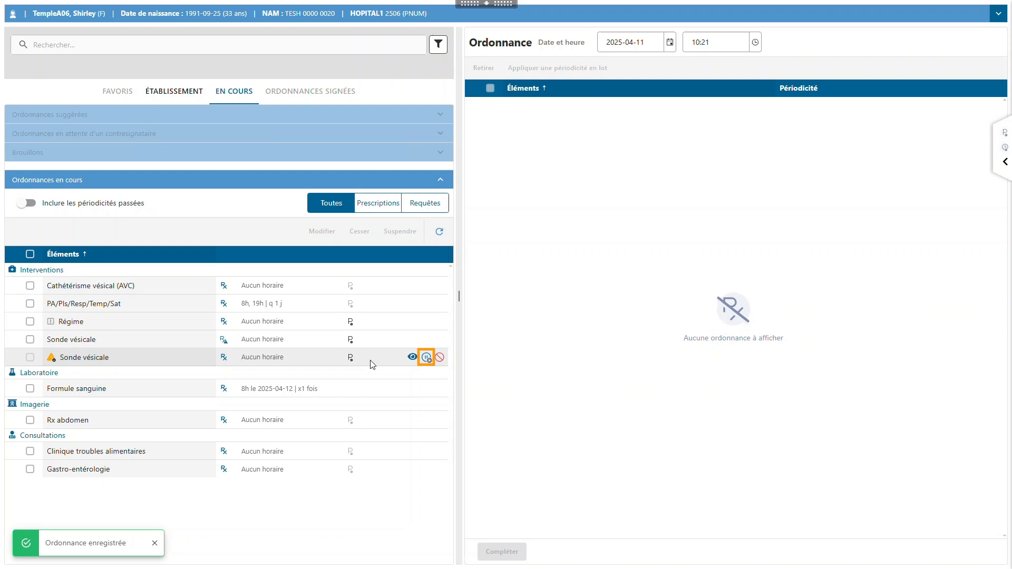
left_click(427, 358)
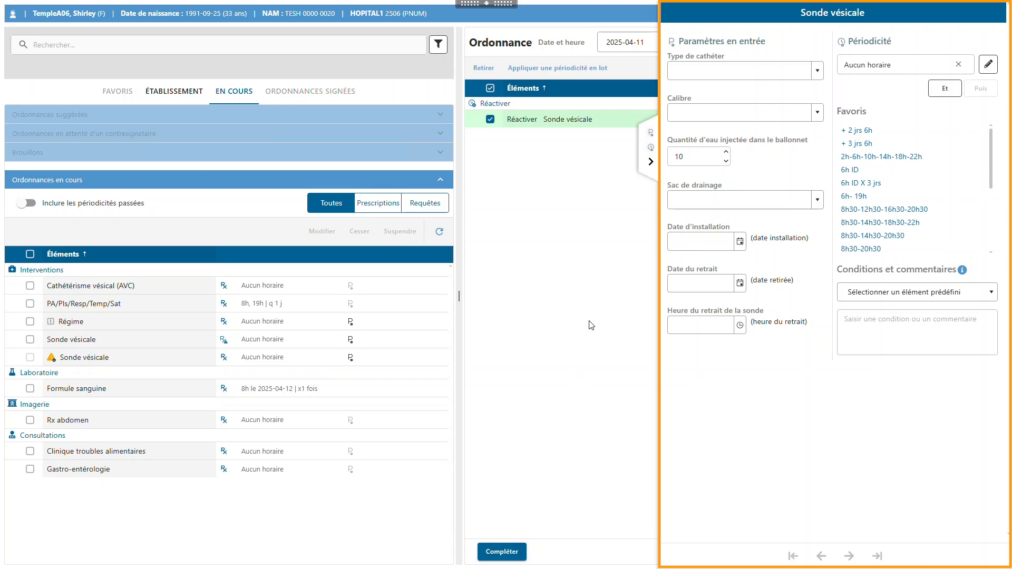
left_click(651, 162)
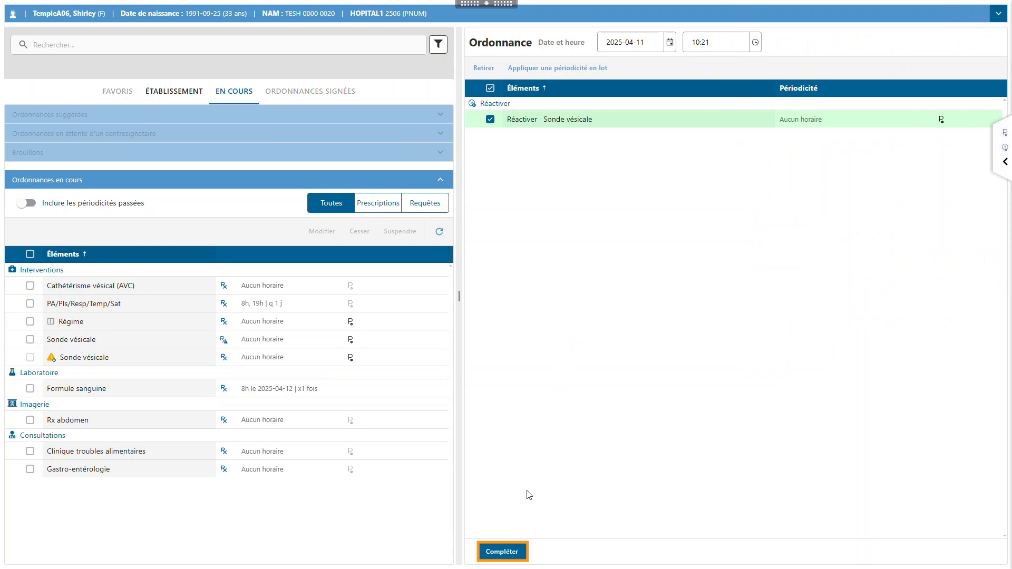
left_click(509, 551)
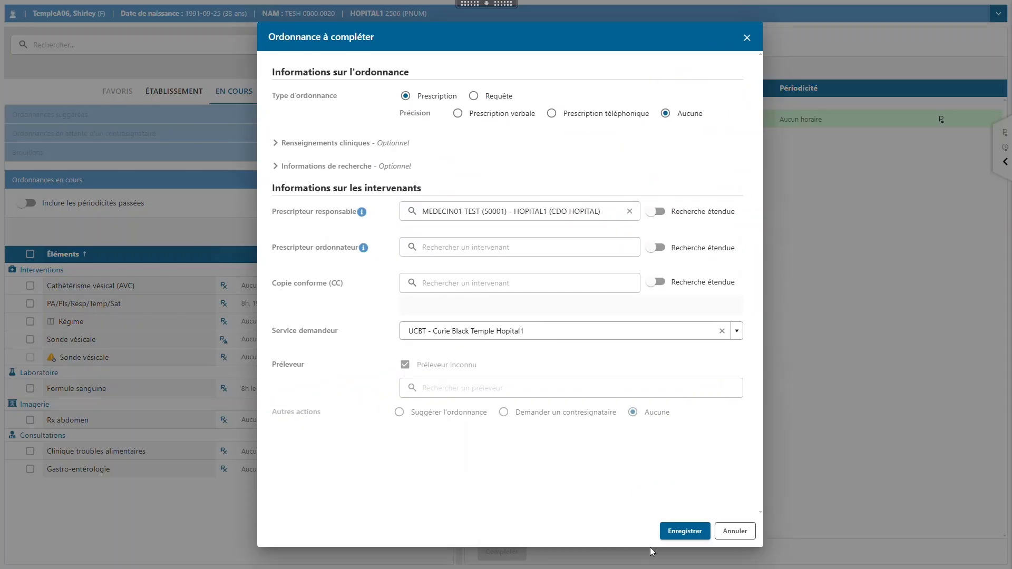
left_click(680, 537)
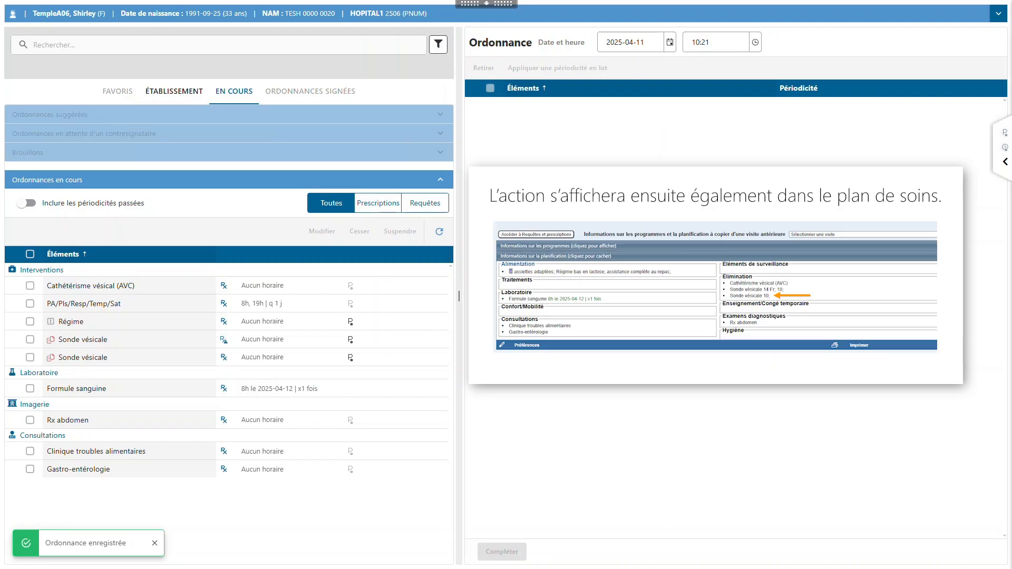